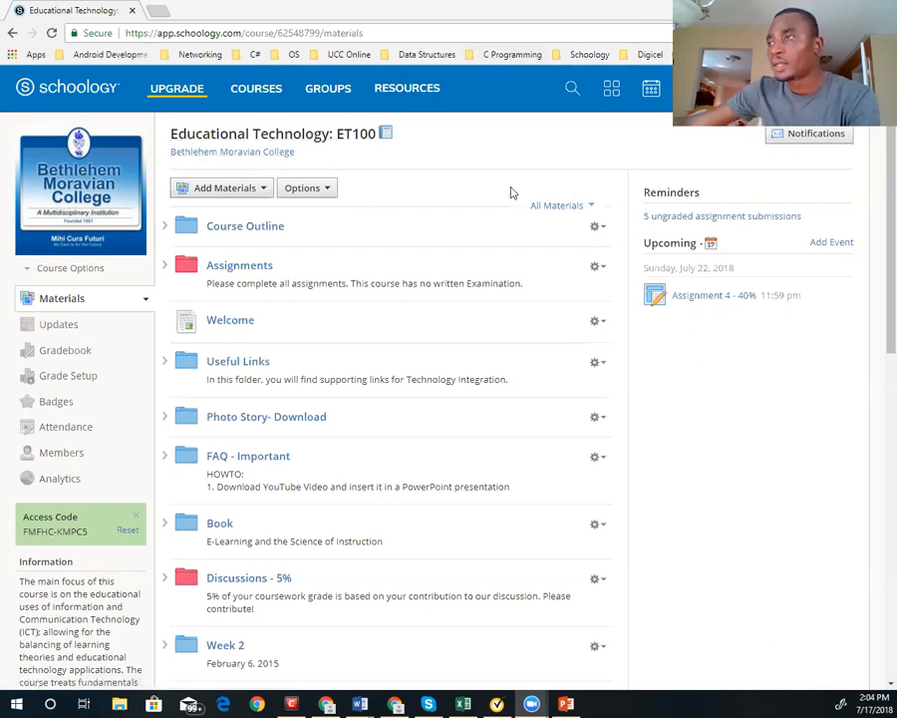
- Open the Photo Story- Download folder in the course materials and start downloading Pstory.msi
{"action": "left_click", "coordinate": [258, 421]}
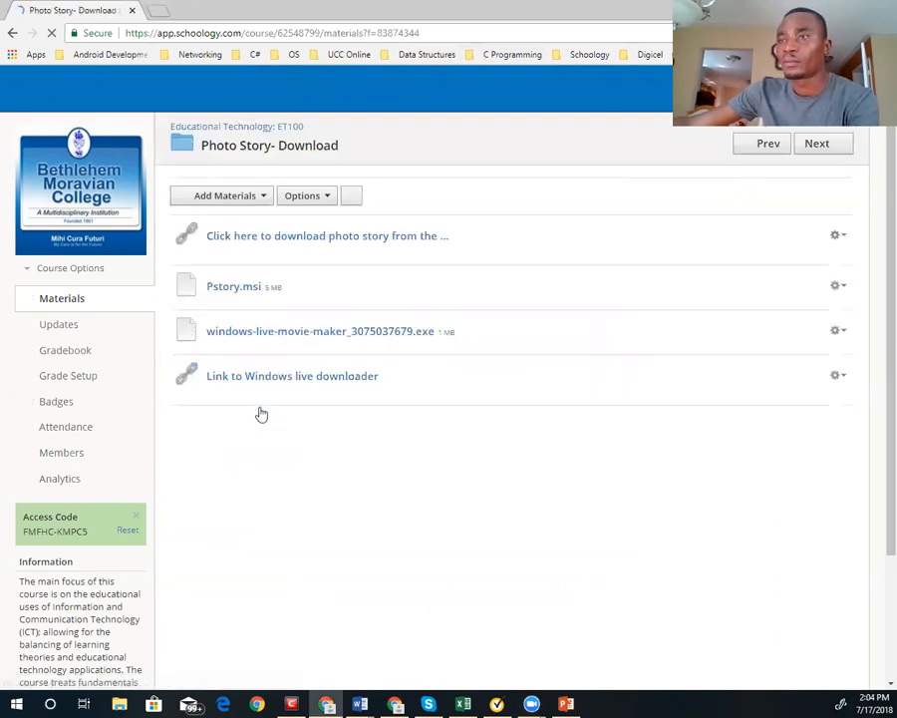
{"action": "left_click", "coordinate": [248, 297]}
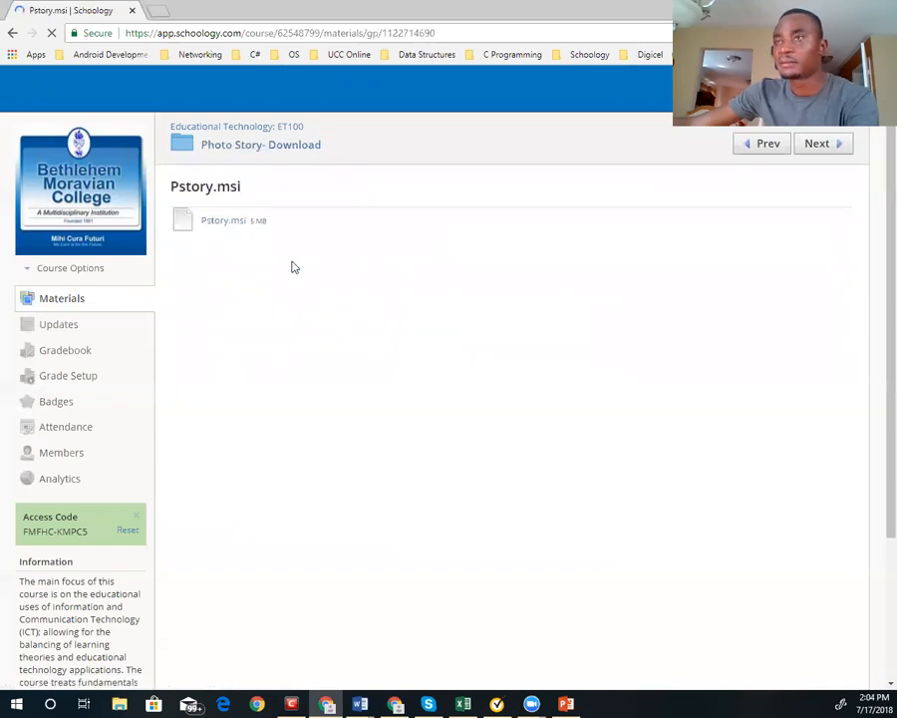
{"action": "left_click", "coordinate": [238, 227]}
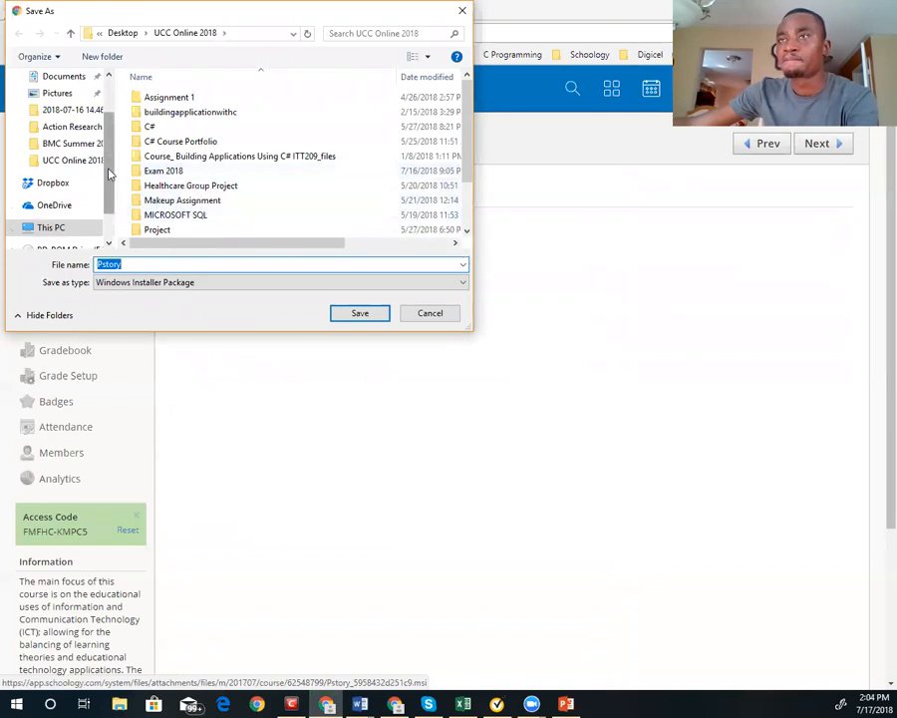
- Save the Pstory installer in the BMC Summer 2018 folder on the Desktop
{"action": "scroll", "coordinate": [74, 100], "scroll_direction": "up", "scroll_amount": 2}
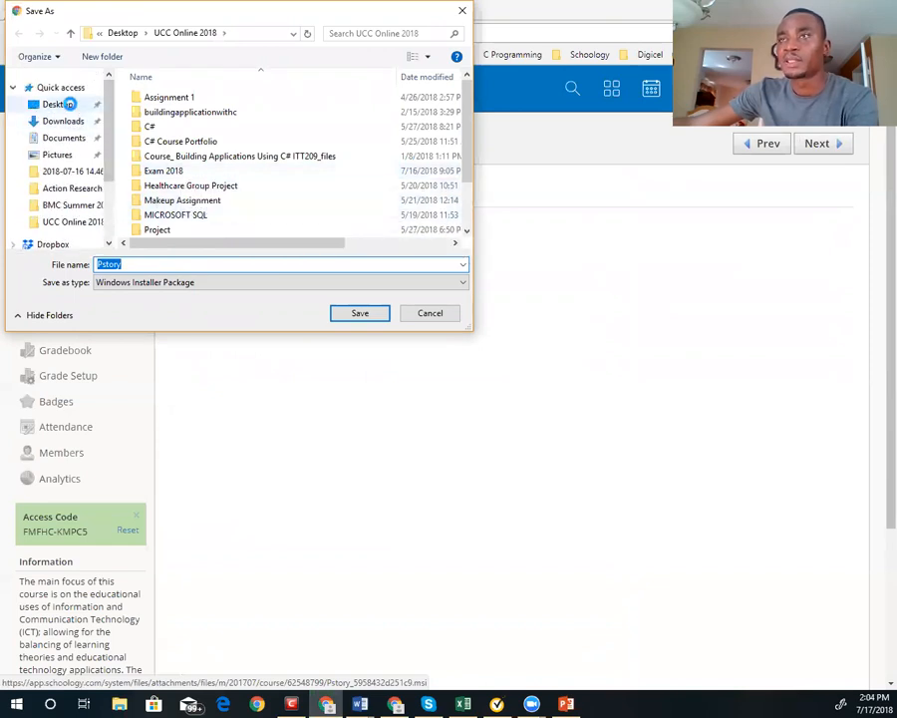
{"action": "left_click", "coordinate": [70, 104]}
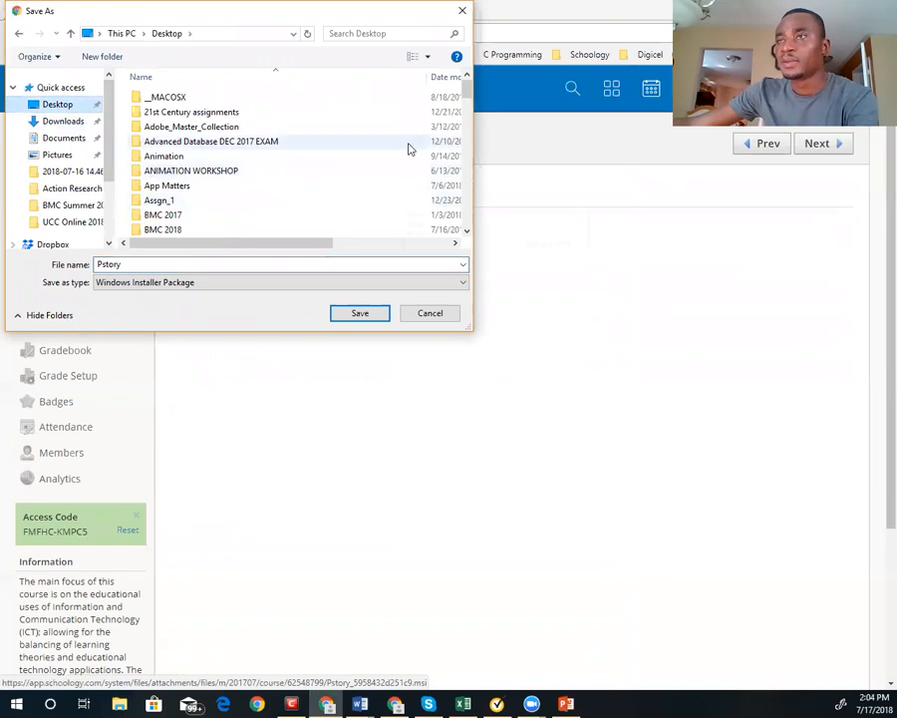
{"action": "left_click", "coordinate": [464, 234]}
{"action": "left_click", "coordinate": [464, 233]}
{"action": "left_click", "coordinate": [466, 233]}
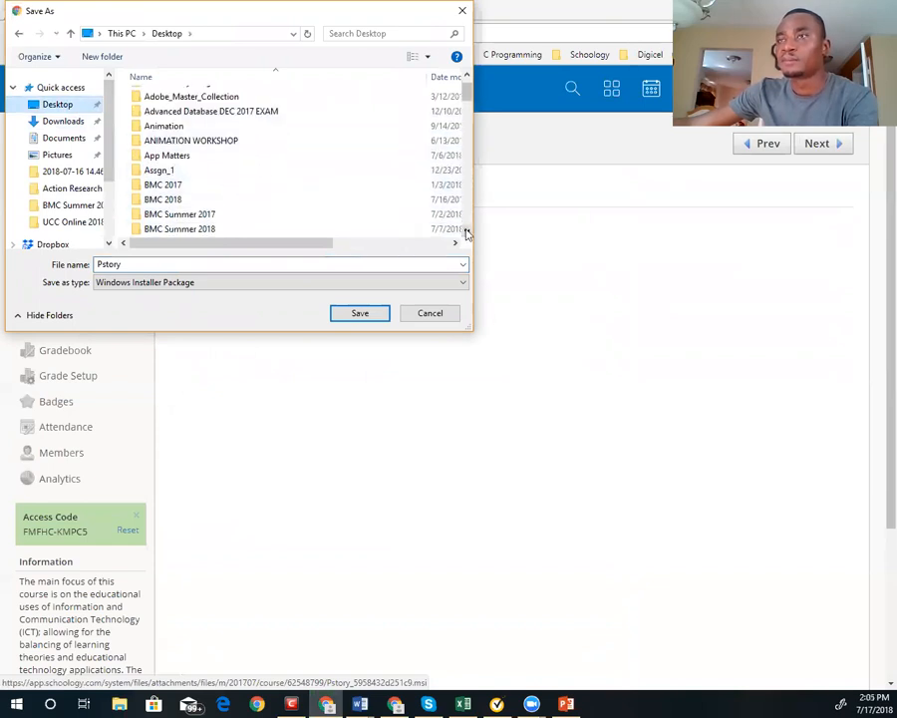
{"action": "left_click", "coordinate": [466, 234]}
{"action": "double_click", "coordinate": [261, 217]}
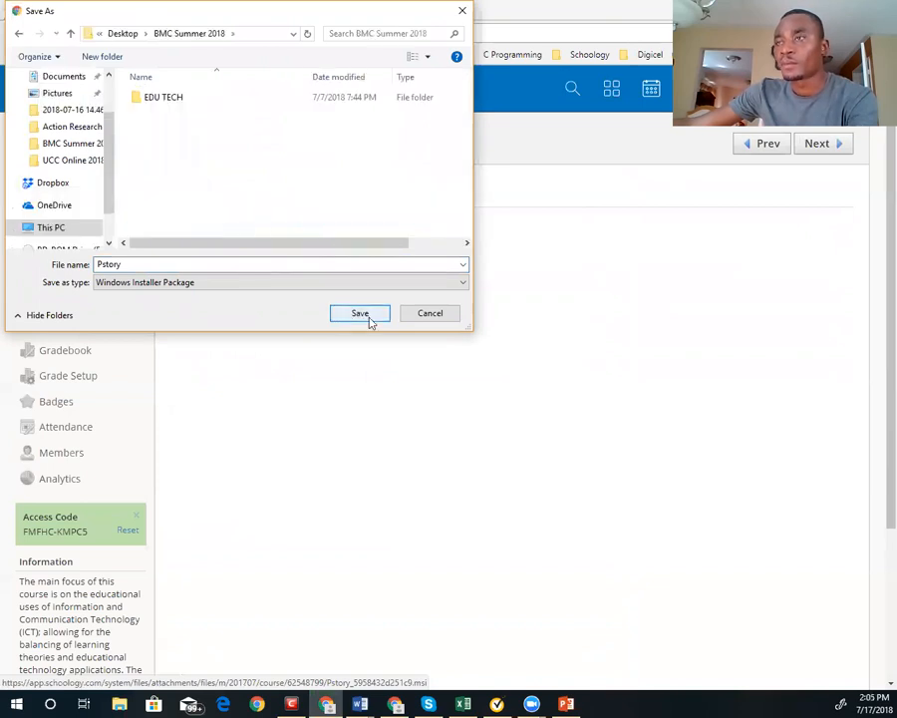
{"action": "key", "text": "Return"}
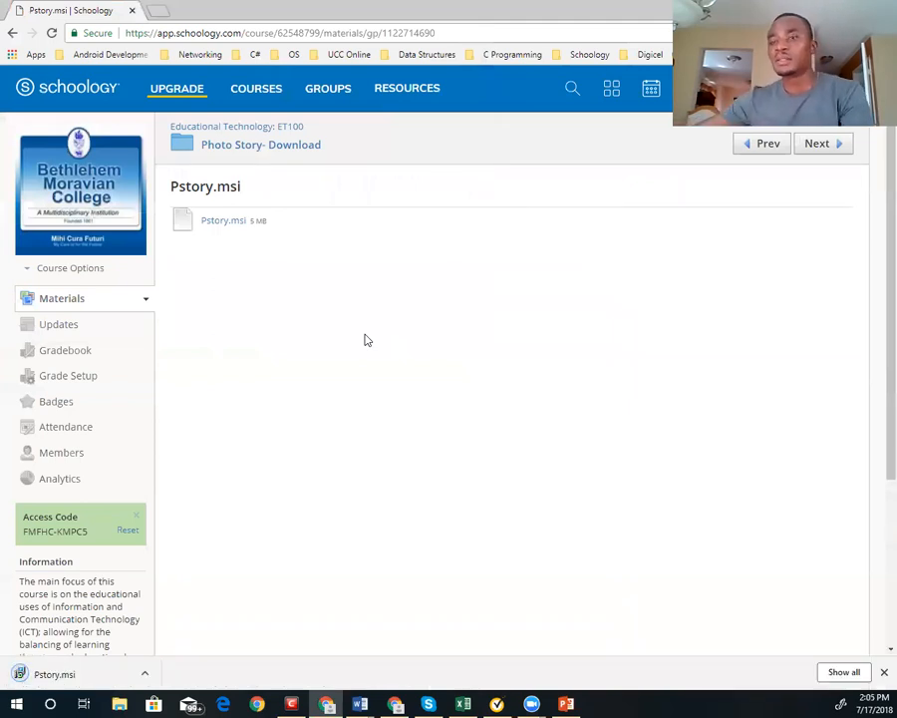
- Run the downloaded Pstory.msi, accept the license agreement and install Photo Story 3 for Windows in its default folder
{"action": "left_click", "coordinate": [66, 679]}
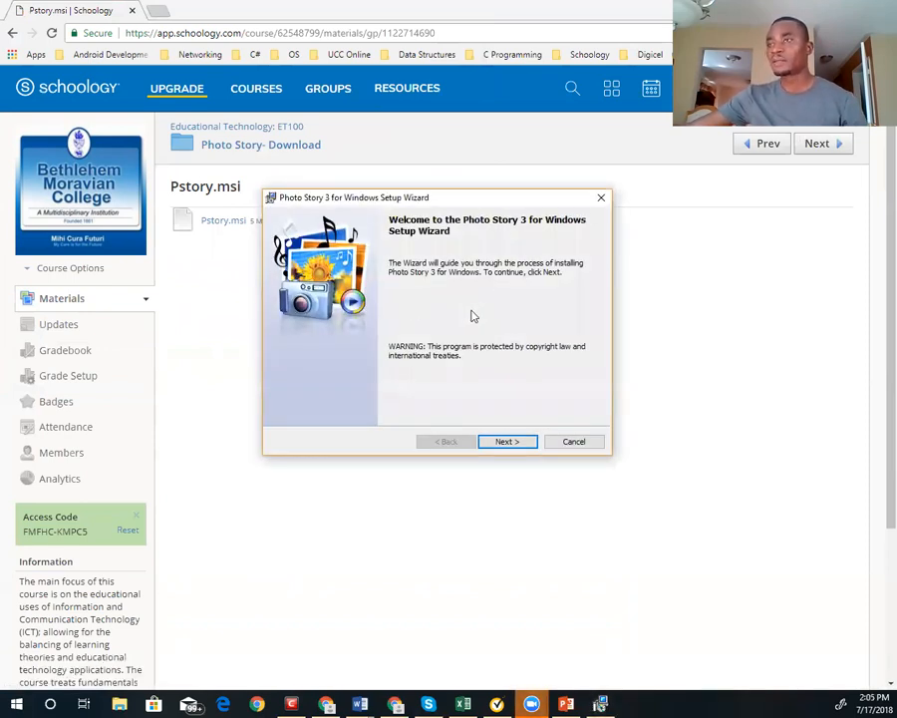
{"action": "left_click", "coordinate": [509, 441]}
{"action": "left_click", "coordinate": [396, 392]}
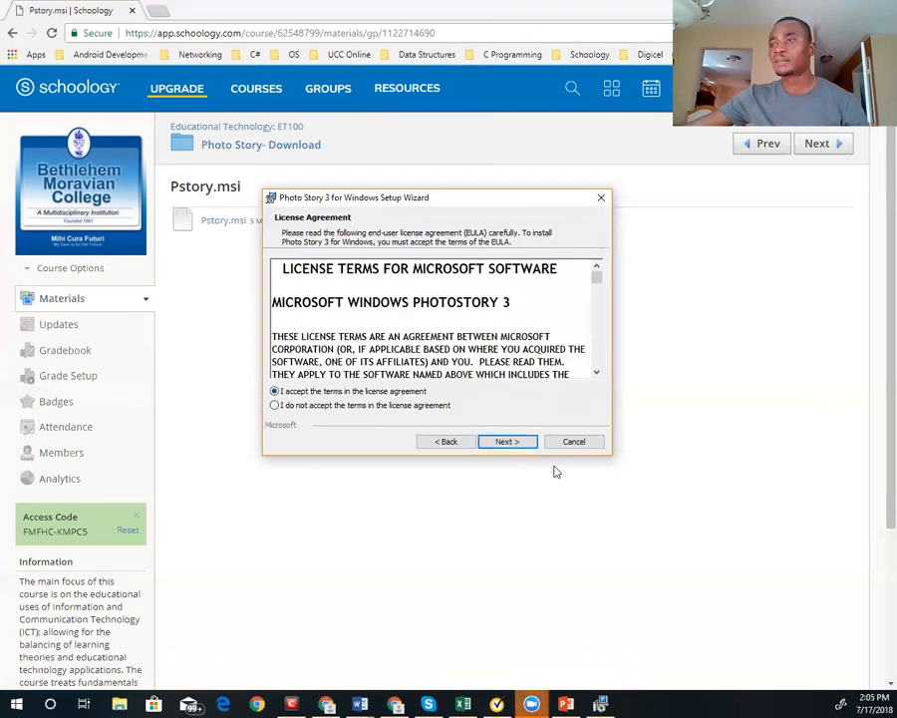
{"action": "left_click", "coordinate": [506, 443]}
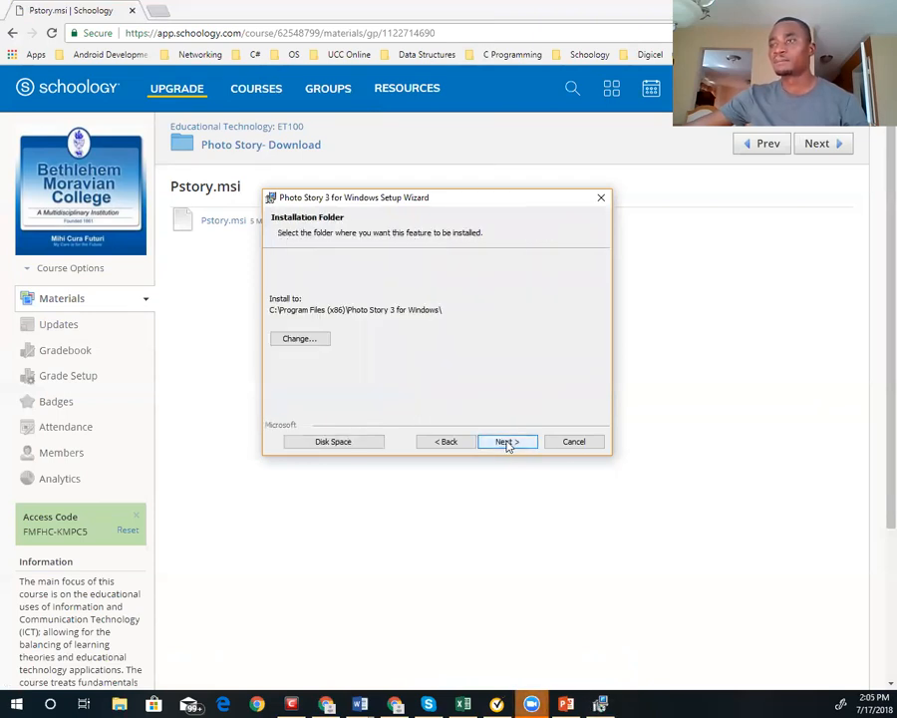
{"action": "left_click", "coordinate": [509, 444]}
{"action": "left_click", "coordinate": [508, 442]}
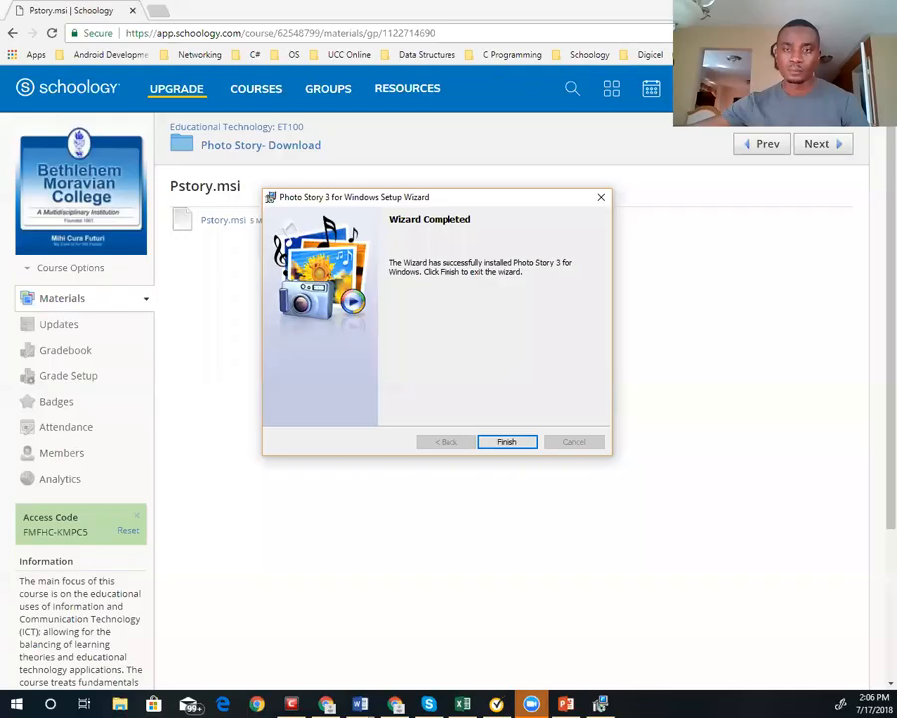
{"action": "left_click", "coordinate": [507, 442]}
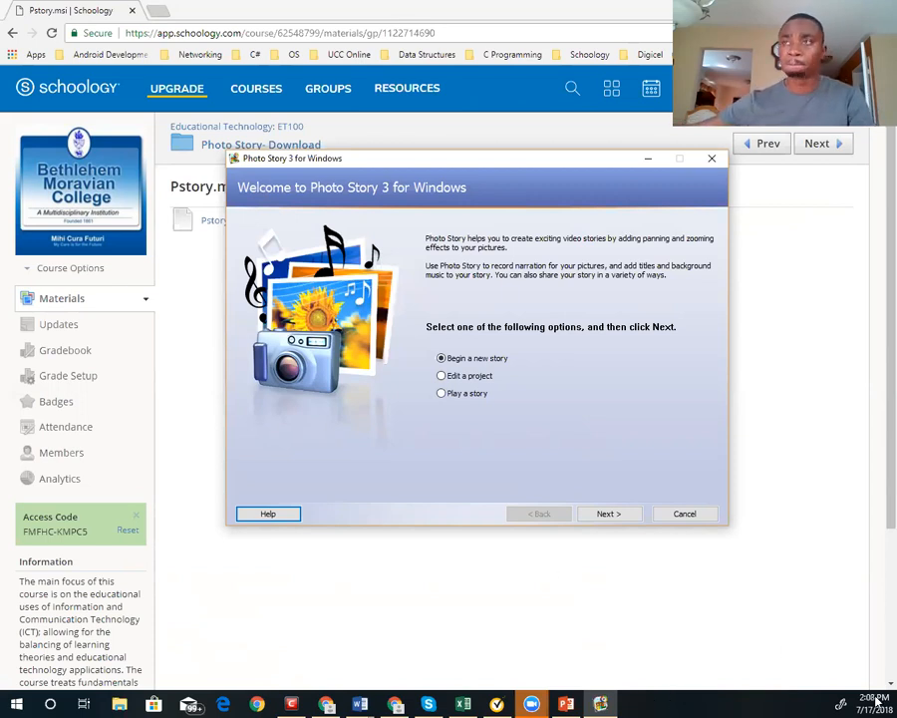
- Begin a new story and browse to the Pictures folder for the picture import
{"action": "left_click", "coordinate": [608, 513]}
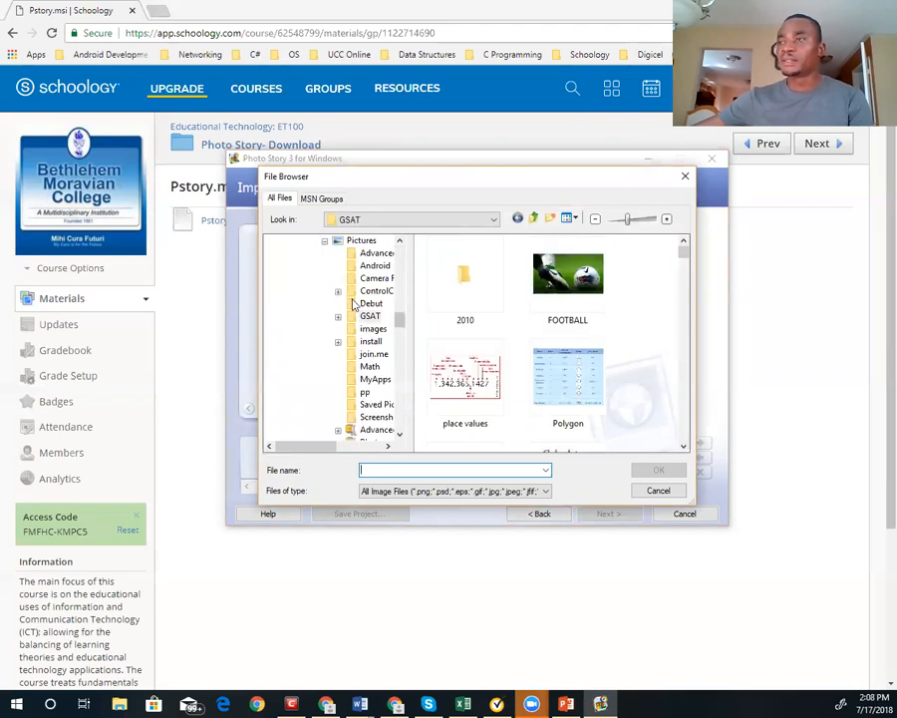
{"action": "left_click_drag", "start_coordinate": [399, 291], "coordinate": [401, 259]}
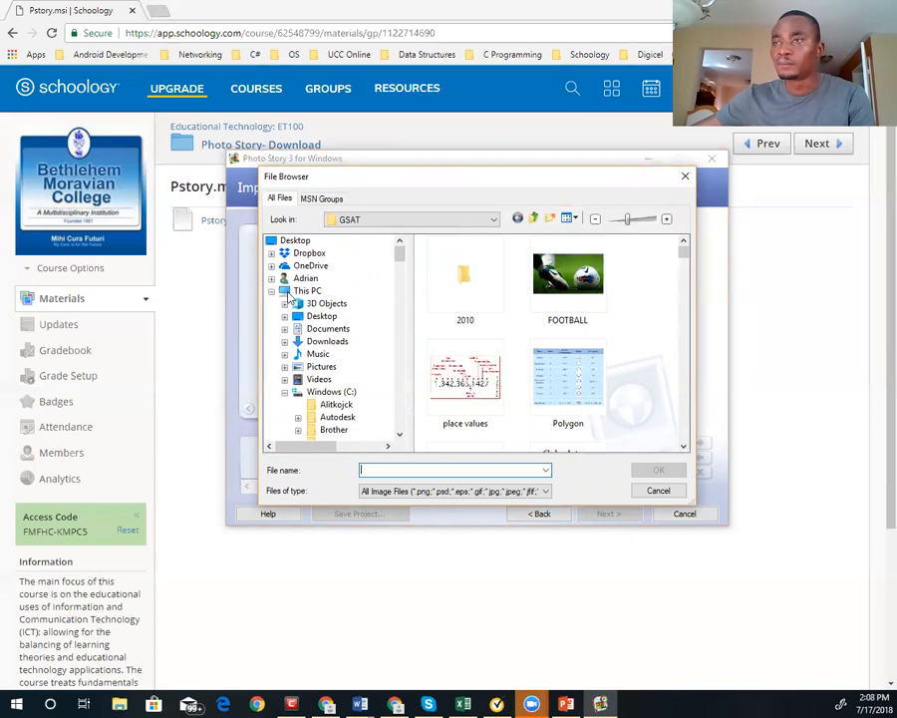
{"action": "left_click", "coordinate": [285, 367]}
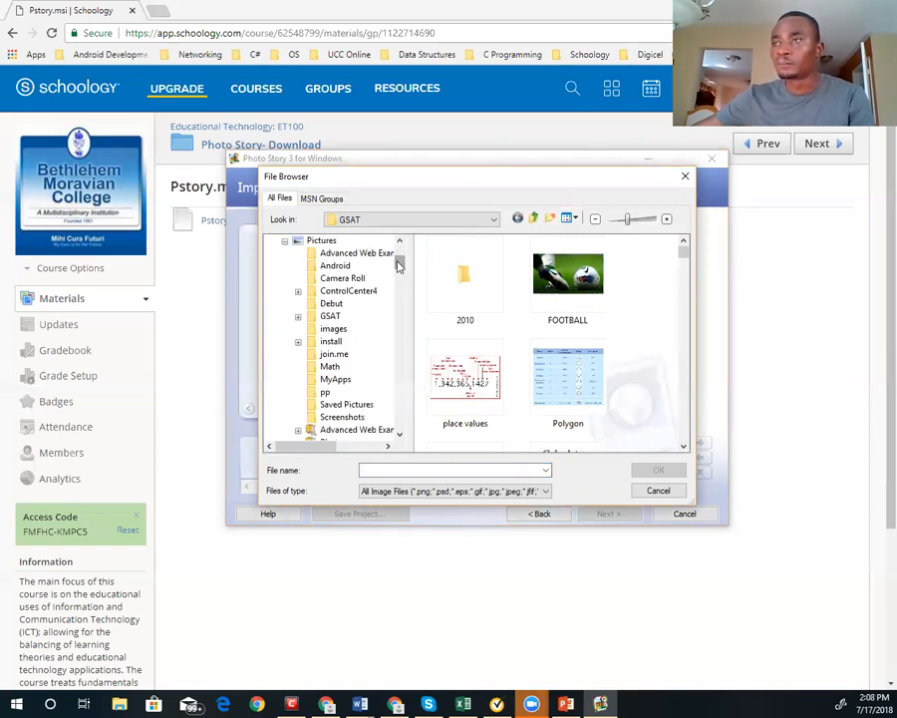
{"action": "left_click", "coordinate": [322, 242]}
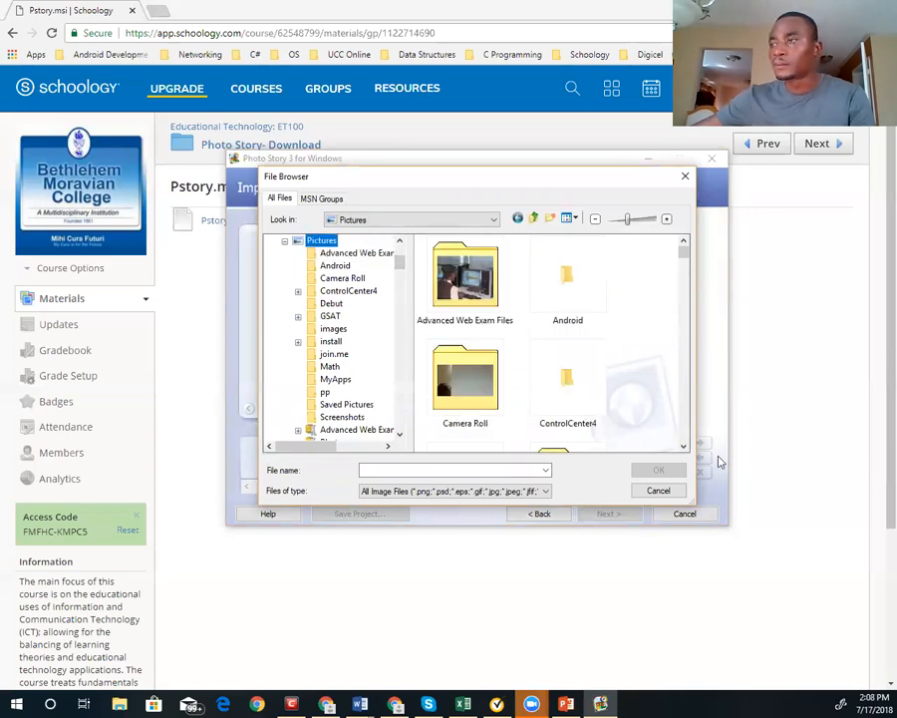
- Import the RAM, RamLook, ROM and ROMvRAM pictures from the Pictures folder together
{"action": "left_click", "coordinate": [684, 447]}
{"action": "left_click", "coordinate": [684, 448]}
{"action": "left_click", "coordinate": [684, 447]}
{"action": "left_click", "coordinate": [684, 448]}
{"action": "left_click", "coordinate": [684, 447]}
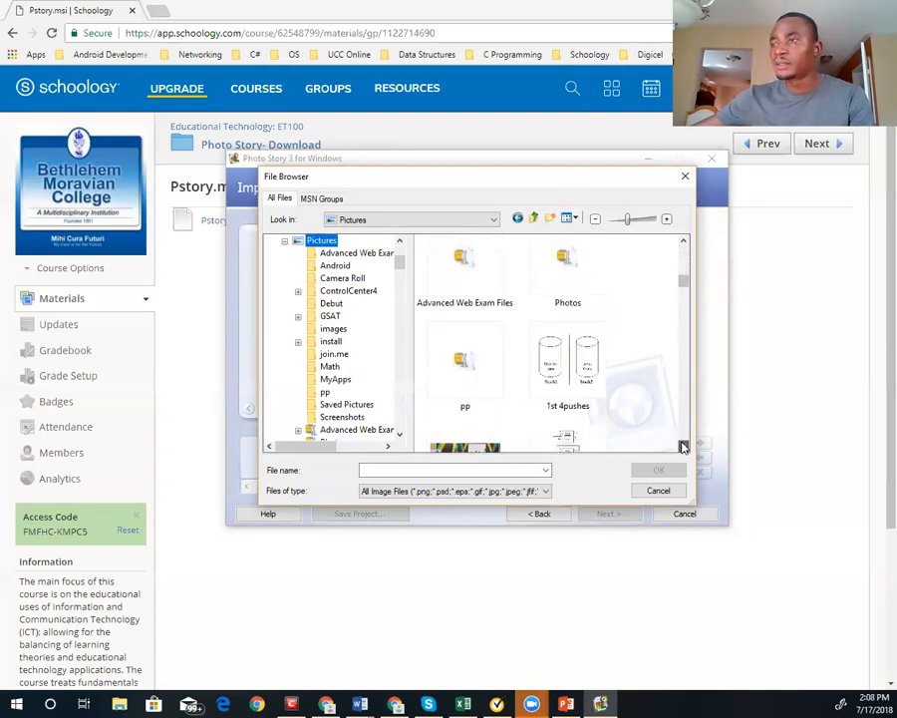
{"action": "mouse_move", "coordinate": [683, 284]}
{"action": "left_mouse_down"}
{"action": "mouse_move", "coordinate": [697, 360]}
{"action": "mouse_move", "coordinate": [695, 345]}
{"action": "mouse_move", "coordinate": [688, 426]}
{"action": "mouse_move", "coordinate": [682, 417]}
{"action": "left_mouse_up"}
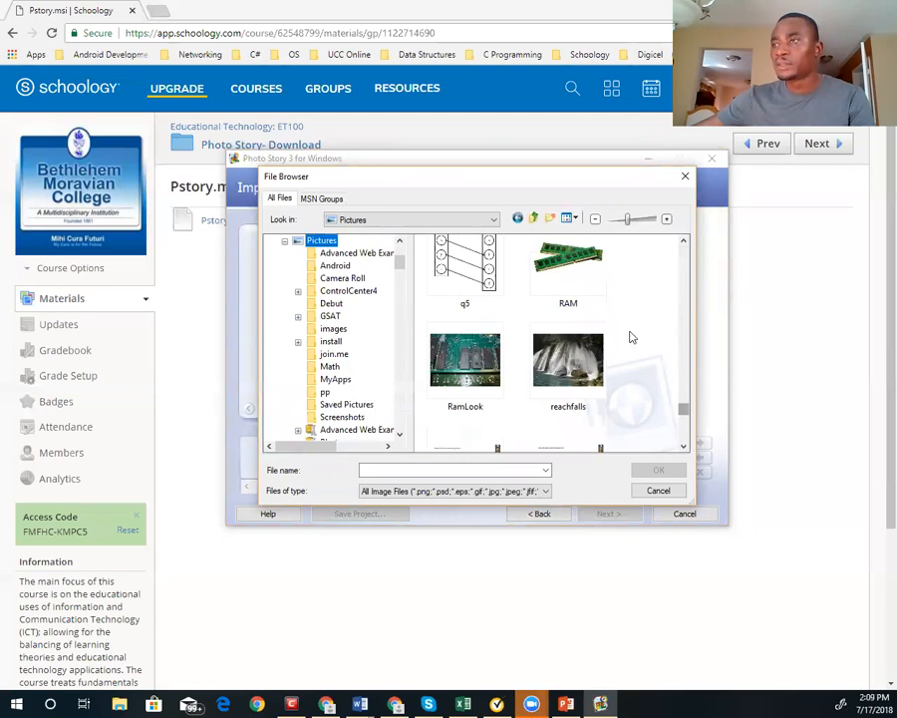
{"action": "left_click", "coordinate": [584, 273]}
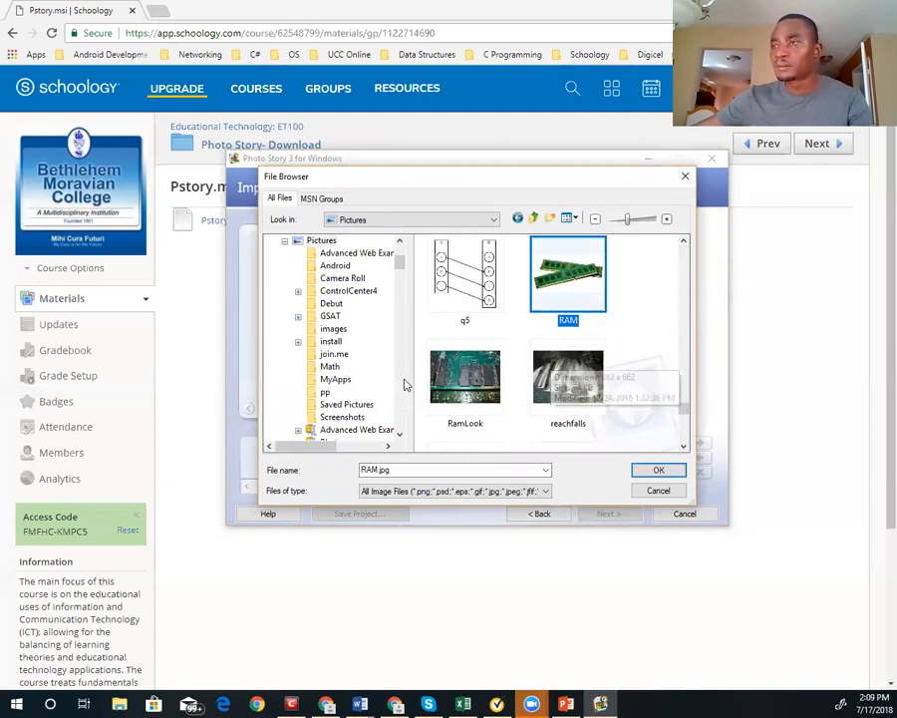
{"action": "left_click", "coordinate": [477, 383], "text": "ctrl"}
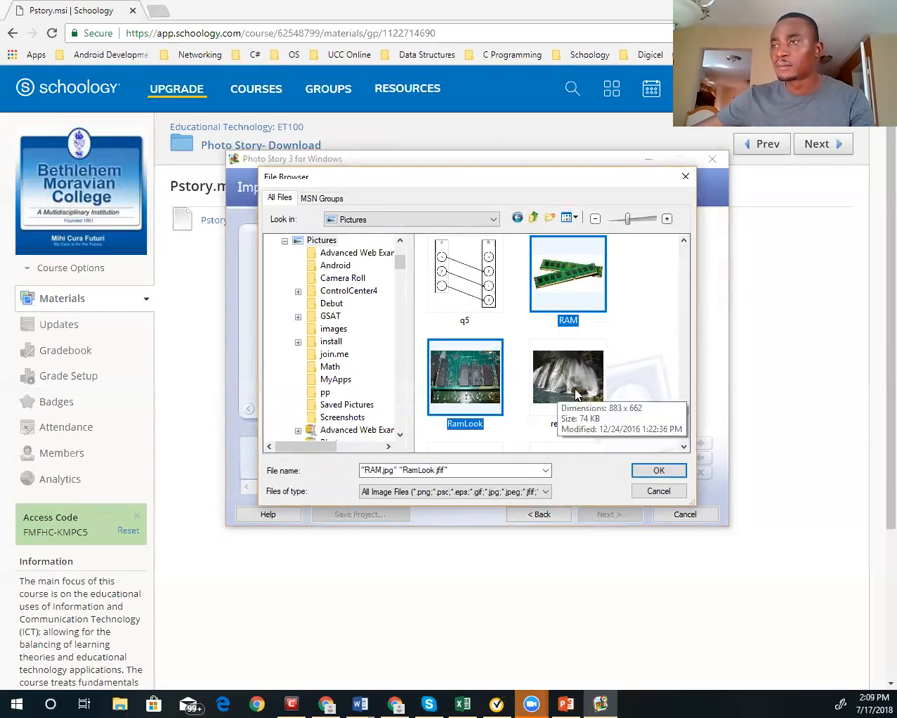
{"action": "left_click_drag", "start_coordinate": [684, 449], "coordinate": [684, 449]}
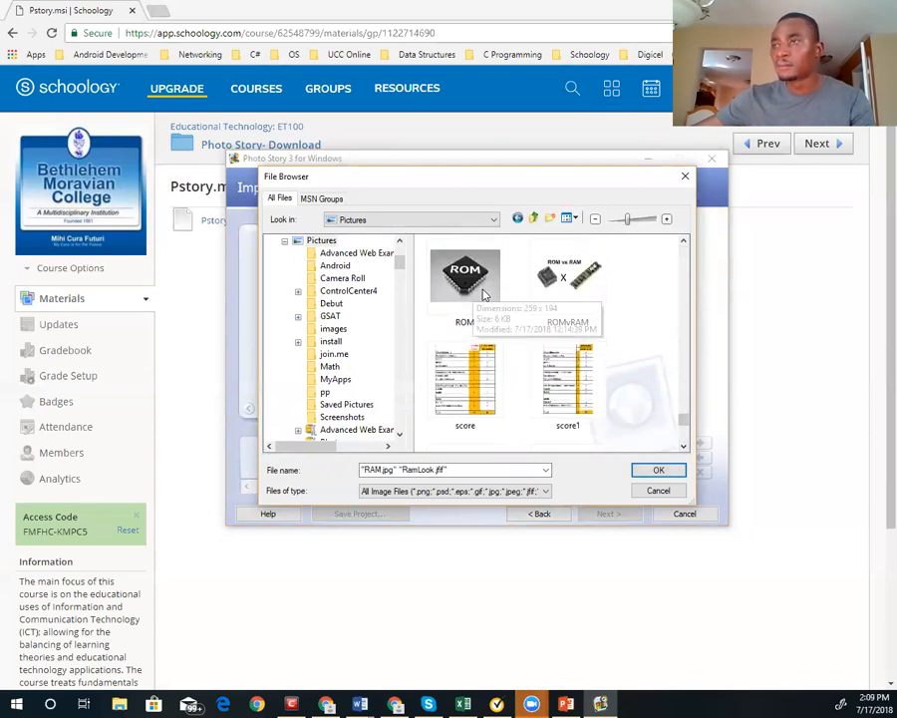
{"action": "left_click", "coordinate": [487, 289], "text": "ctrl"}
{"action": "left_click", "coordinate": [554, 289], "text": "ctrl"}
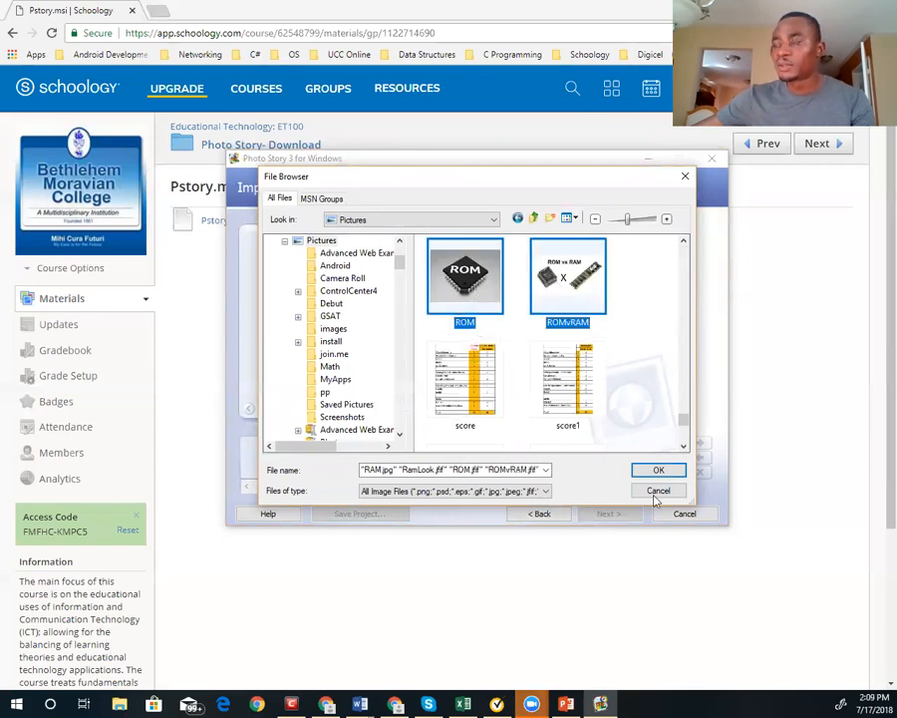
{"action": "left_click_drag", "start_coordinate": [684, 448], "coordinate": [683, 447]}
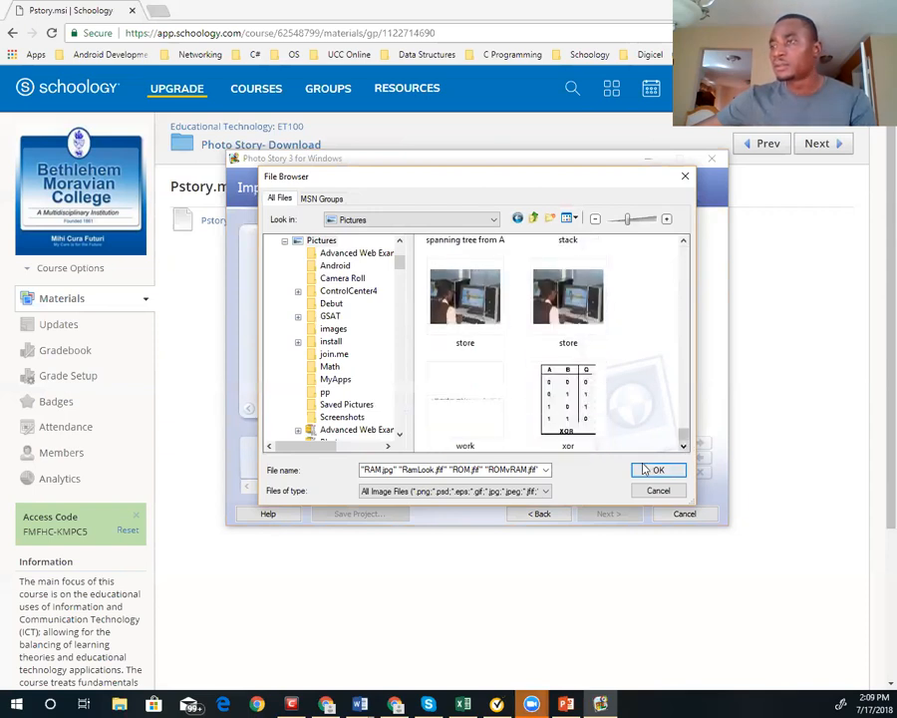
{"action": "left_click", "coordinate": [658, 470]}
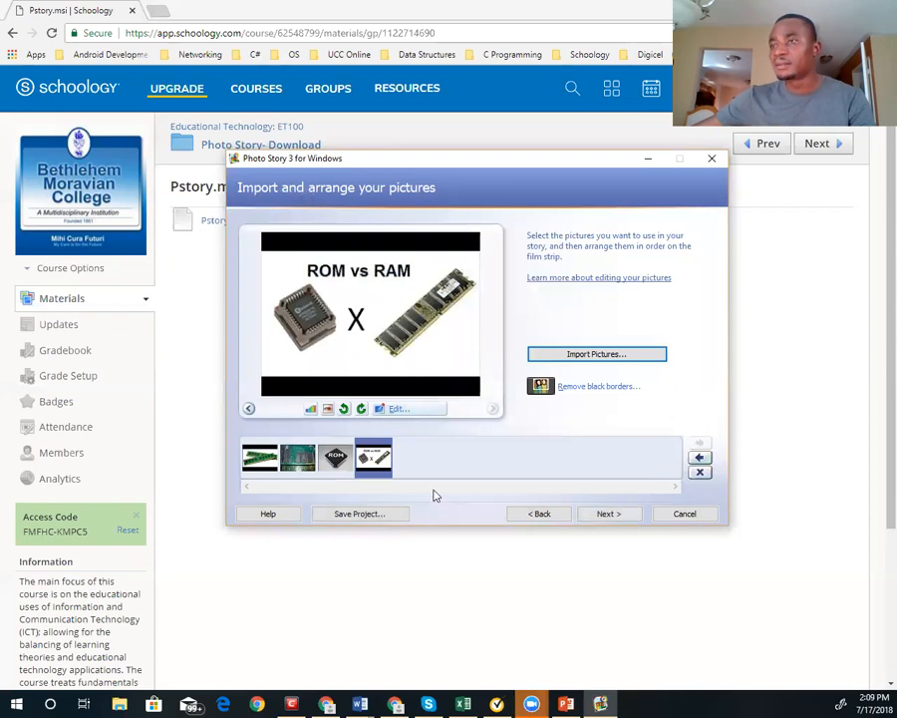
- Preview the imported pictures on the film strip and import the HD picture from the Pictures folder
{"action": "left_click", "coordinate": [292, 463]}
{"action": "left_click", "coordinate": [264, 466]}
{"action": "left_click", "coordinate": [302, 459]}
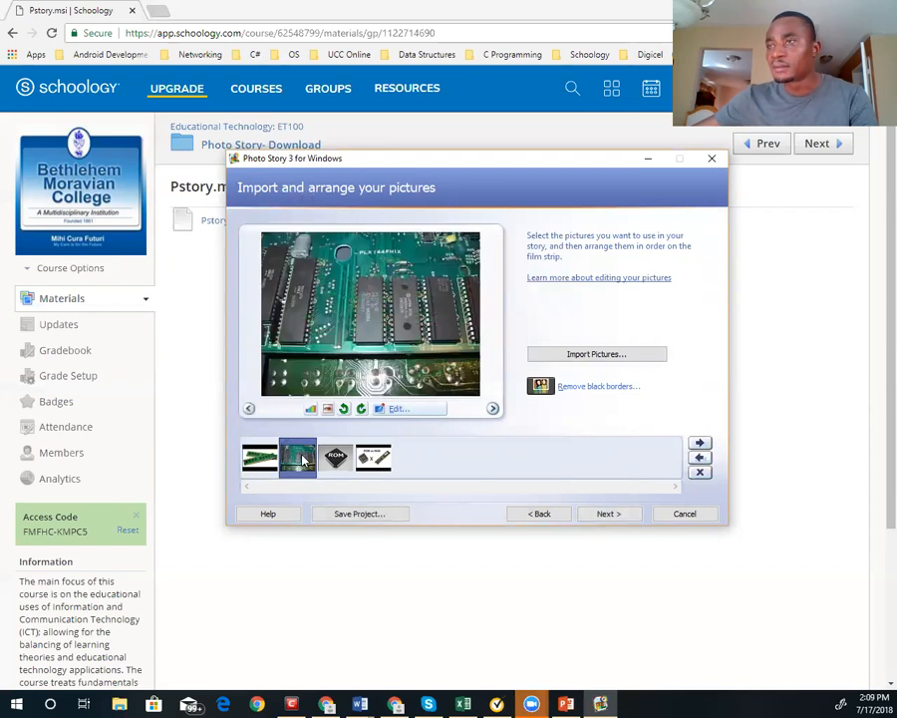
{"action": "left_click", "coordinate": [349, 464]}
{"action": "left_click", "coordinate": [374, 460]}
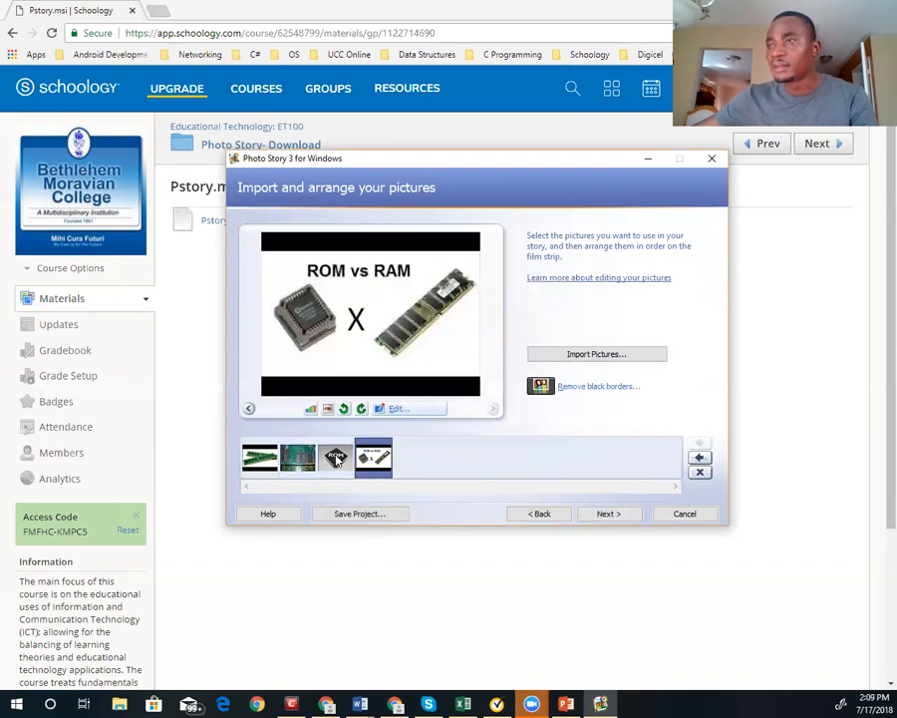
{"action": "left_click", "coordinate": [595, 356]}
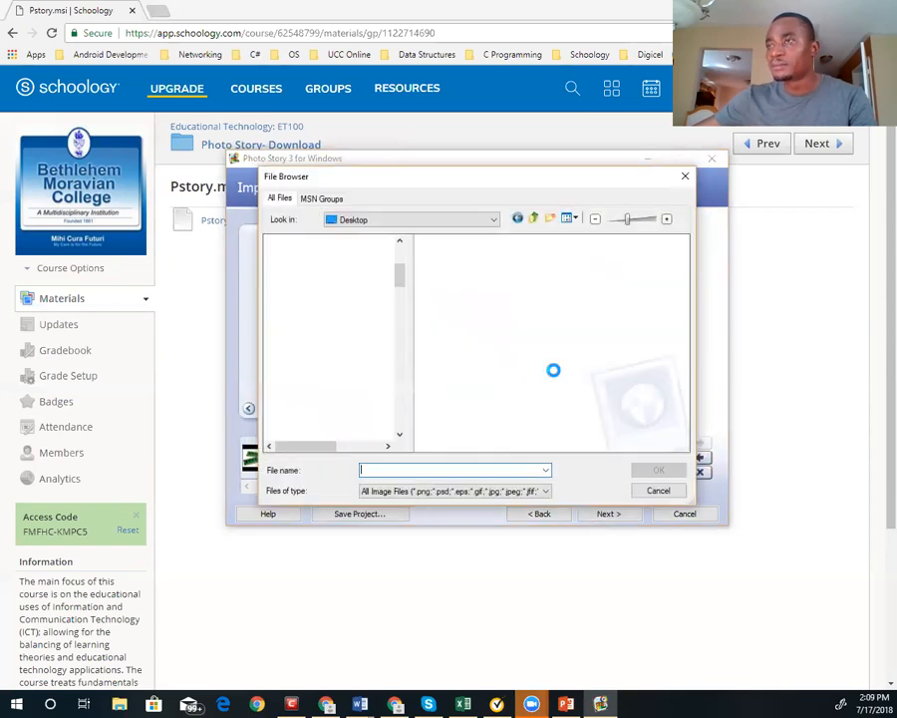
{"action": "left_click", "coordinate": [569, 289]}
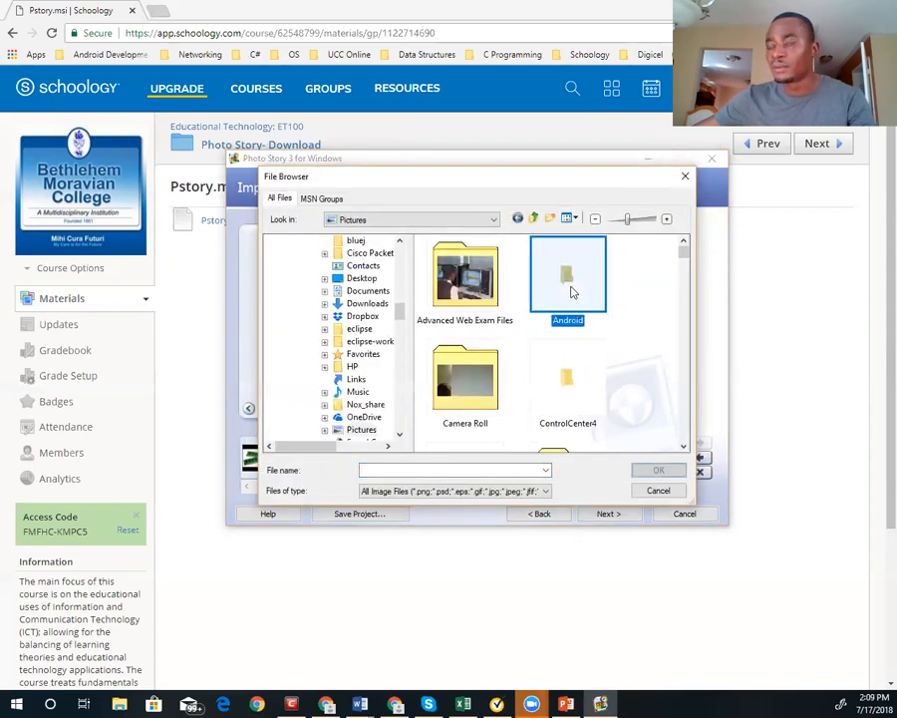
{"action": "key", "text": "h"}
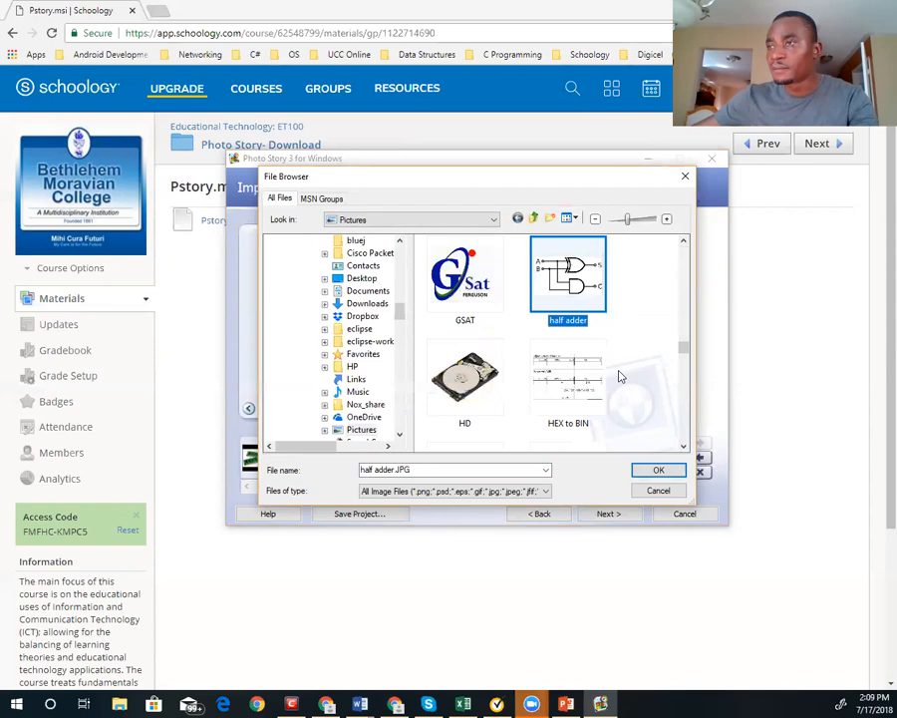
{"action": "left_click", "coordinate": [465, 383]}
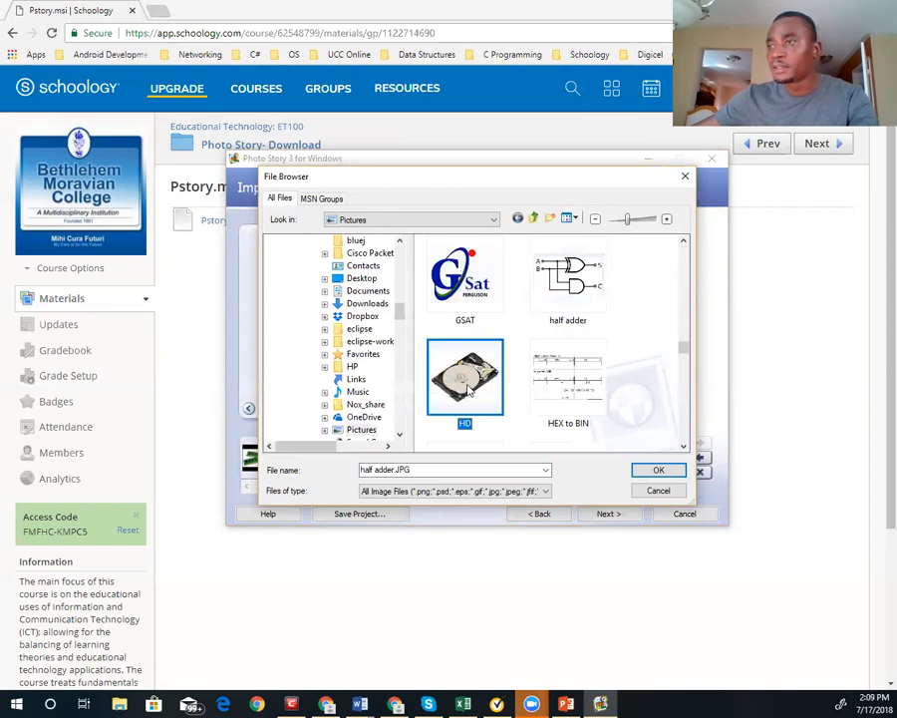
{"action": "left_click", "coordinate": [655, 470]}
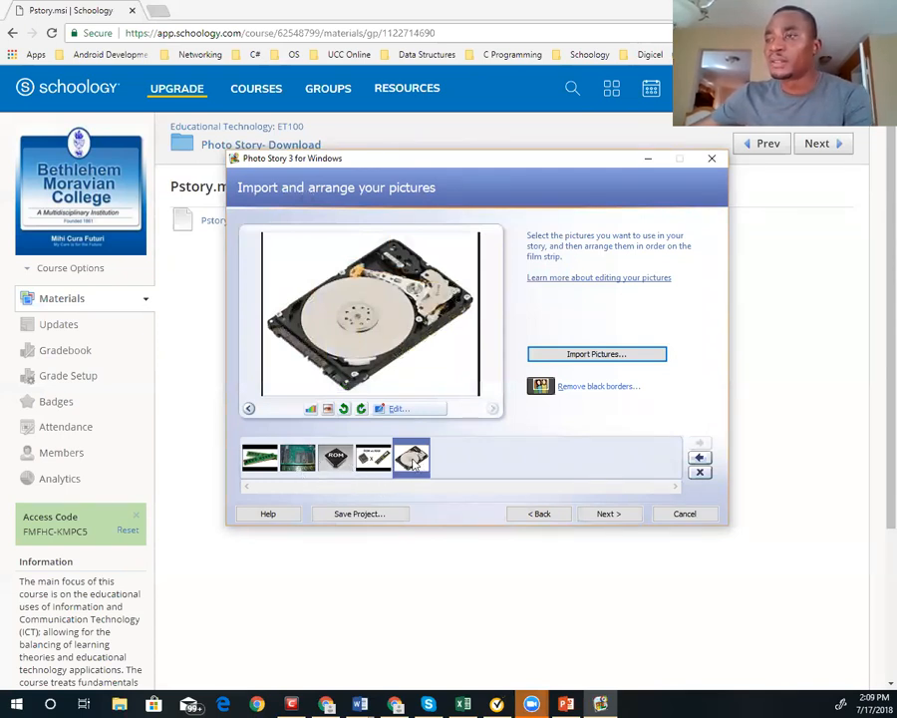
- Try moving the ROM picture to the end of the film strip, and return it to third position
{"action": "left_click_drag", "start_coordinate": [404, 460], "coordinate": [433, 475]}
{"action": "left_click_drag", "start_coordinate": [337, 456], "coordinate": [387, 463]}
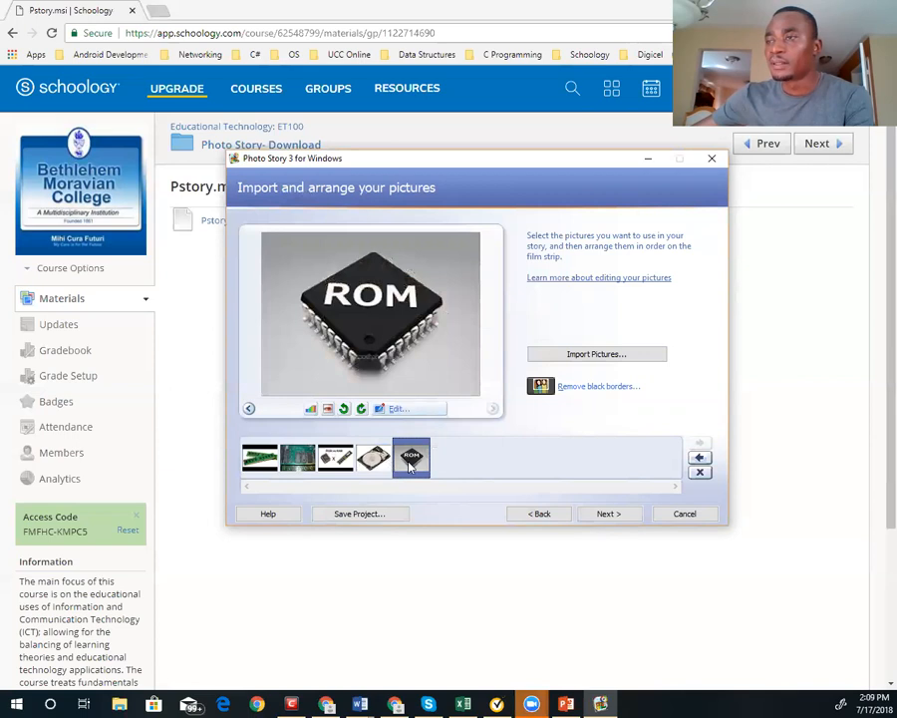
{"action": "left_click_drag", "start_coordinate": [409, 459], "coordinate": [334, 458]}
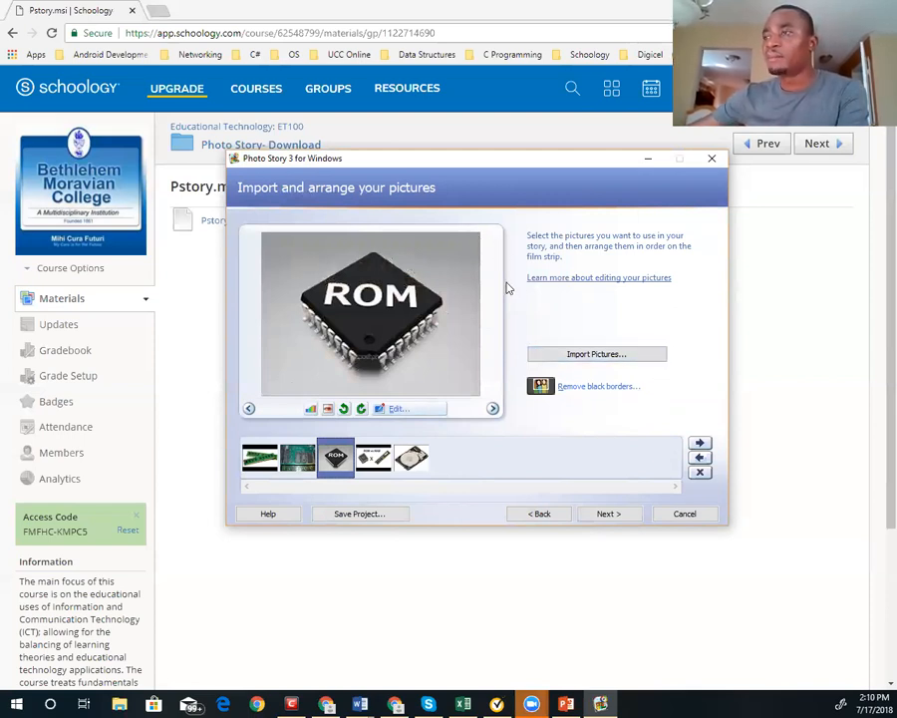
- Remove the black borders from all suitable pictures using the suggested crops
{"action": "left_click", "coordinate": [594, 388]}
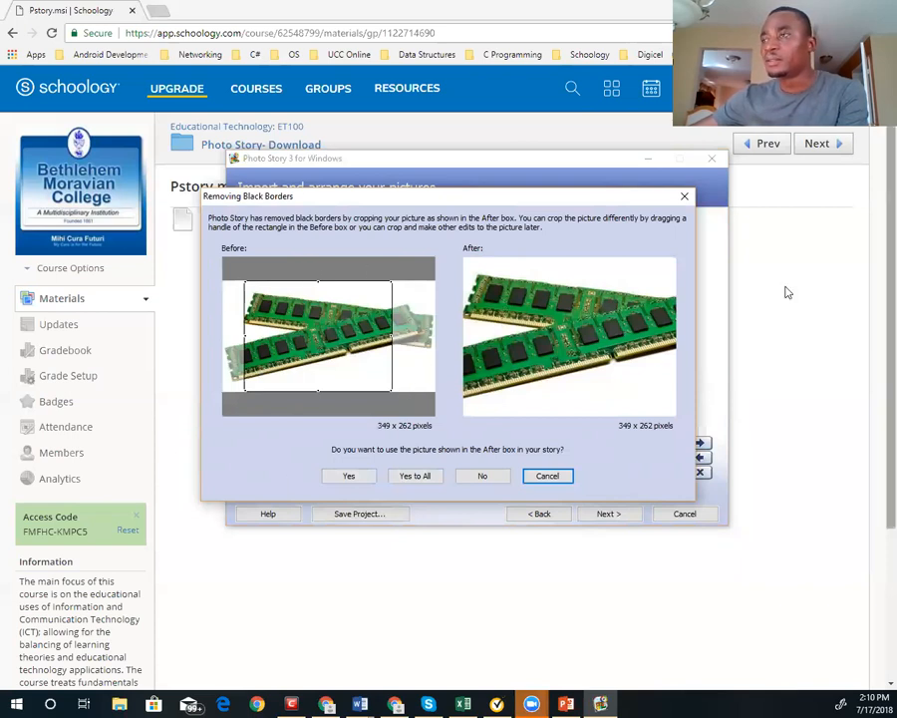
{"action": "left_click", "coordinate": [414, 477]}
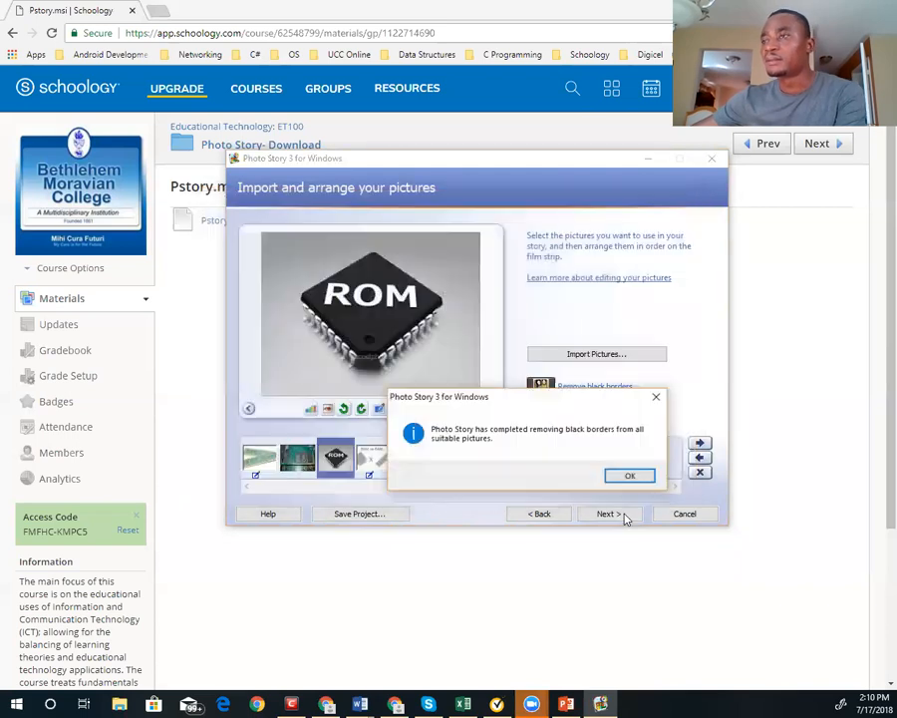
{"action": "left_click", "coordinate": [628, 476]}
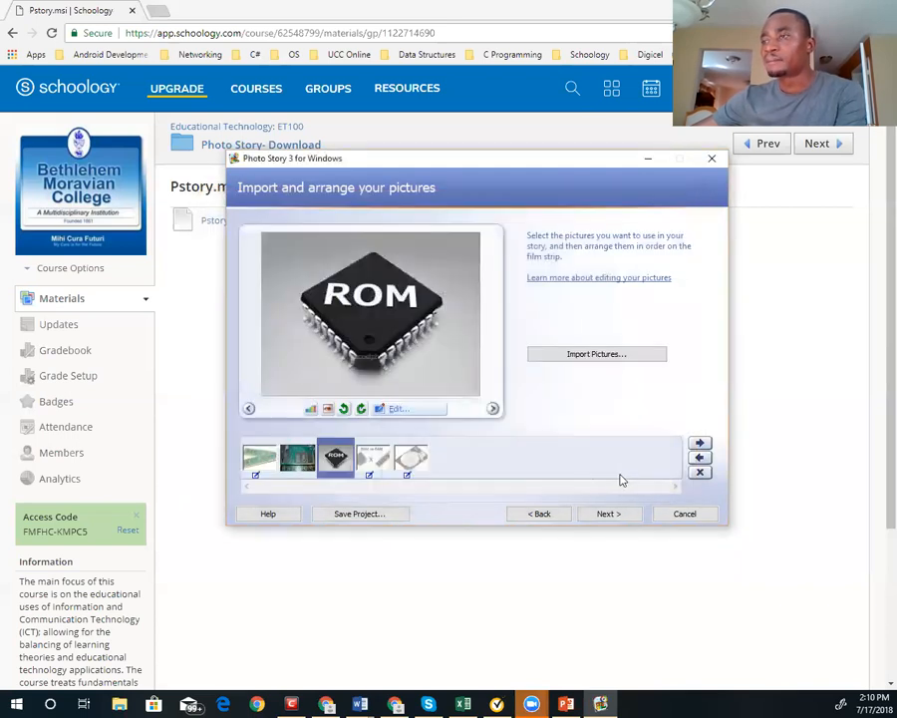
- Check the cropped pictures on the film strip and continue to the page for adding titles
{"action": "left_click", "coordinate": [261, 461]}
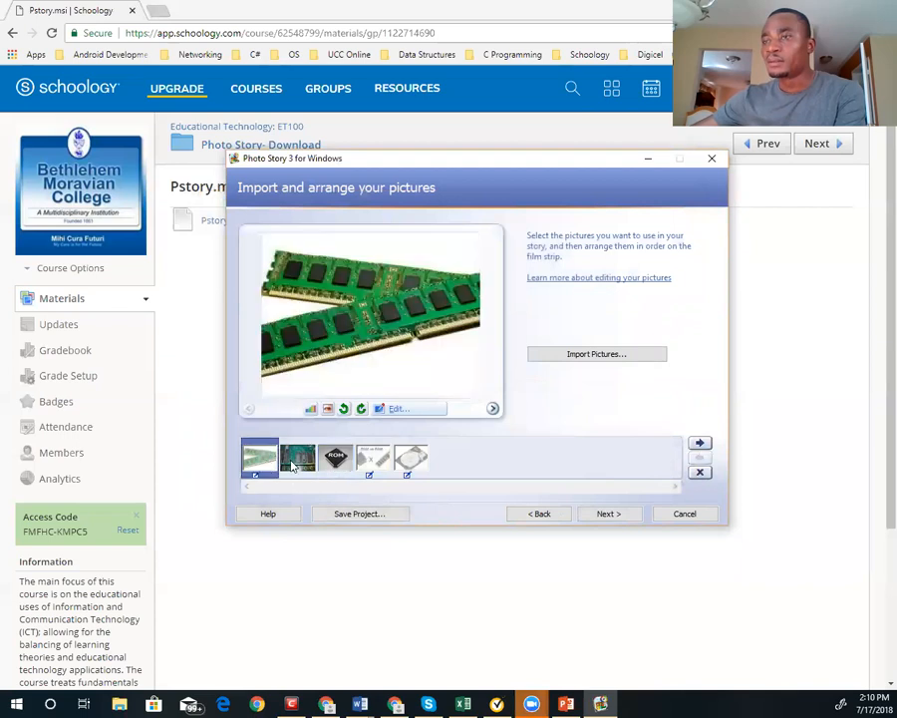
{"action": "left_click", "coordinate": [297, 460]}
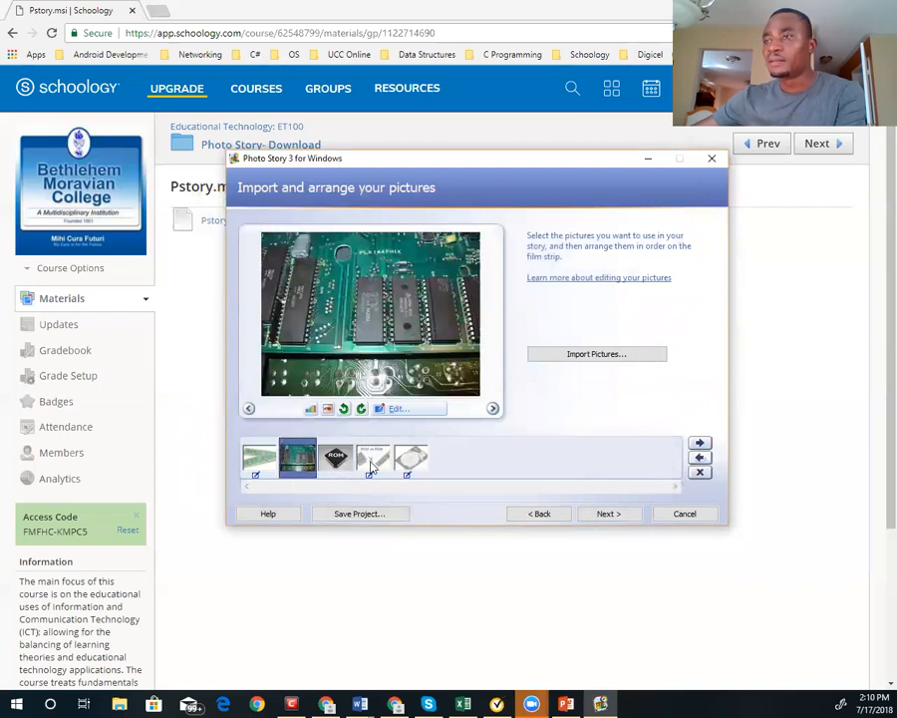
{"action": "left_click", "coordinate": [371, 464]}
{"action": "left_click", "coordinate": [404, 470]}
{"action": "left_click", "coordinate": [335, 458]}
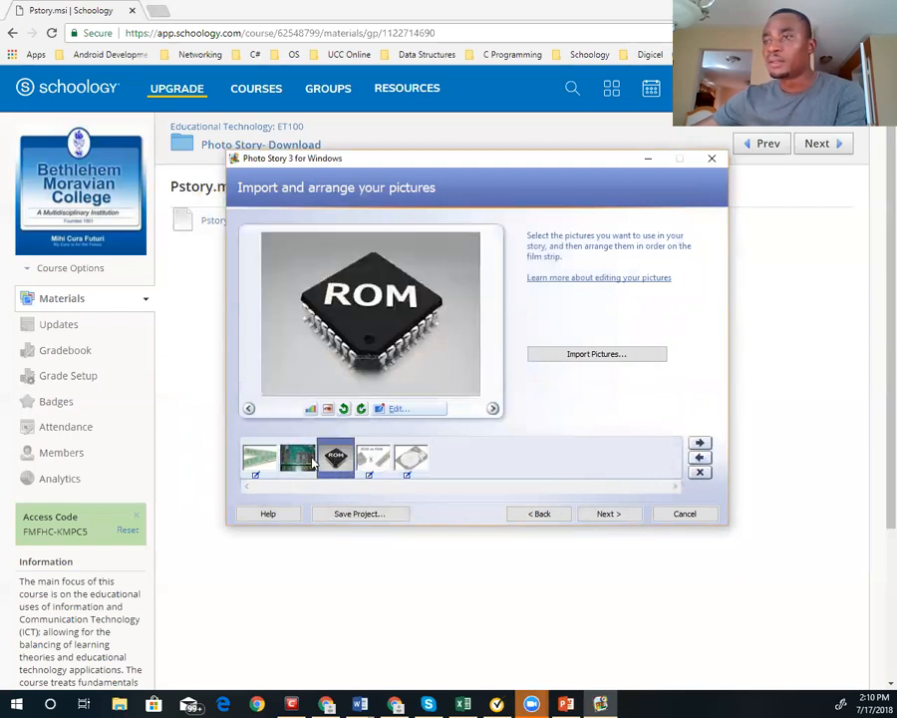
{"action": "left_click", "coordinate": [255, 459]}
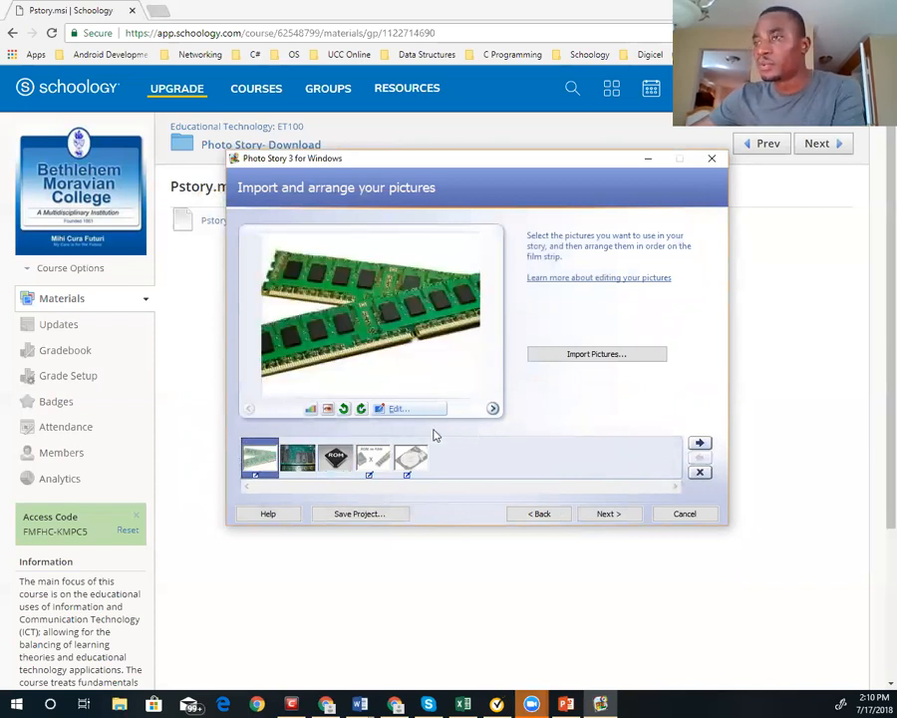
{"action": "left_click", "coordinate": [608, 516]}
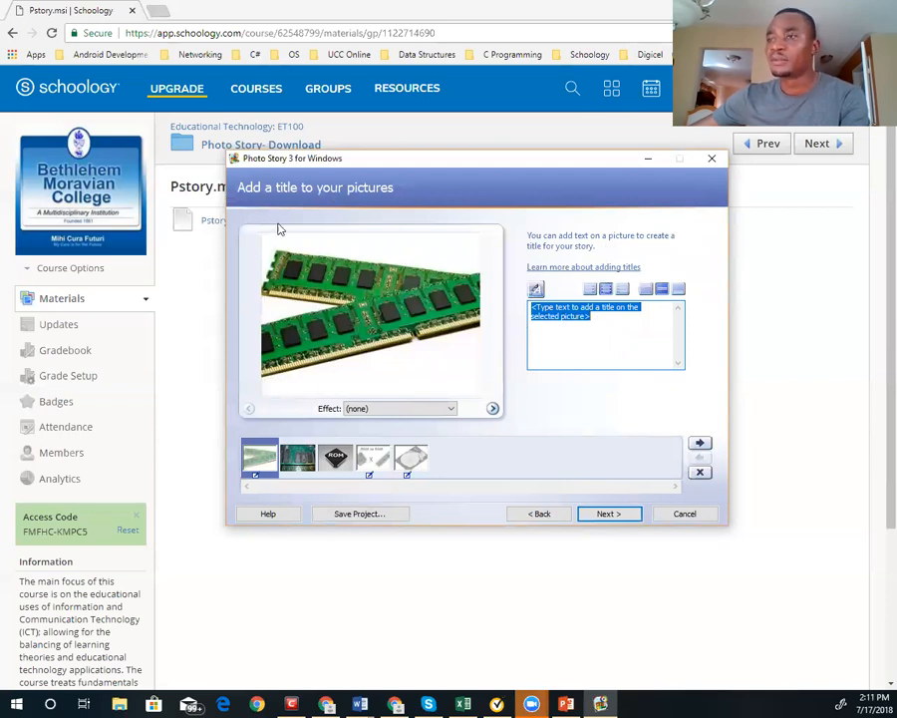
- Look through the film strip pictures on the title page and return to the first RAM picture
{"action": "left_click", "coordinate": [335, 459]}
{"action": "left_click", "coordinate": [383, 461]}
{"action": "left_click", "coordinate": [411, 459]}
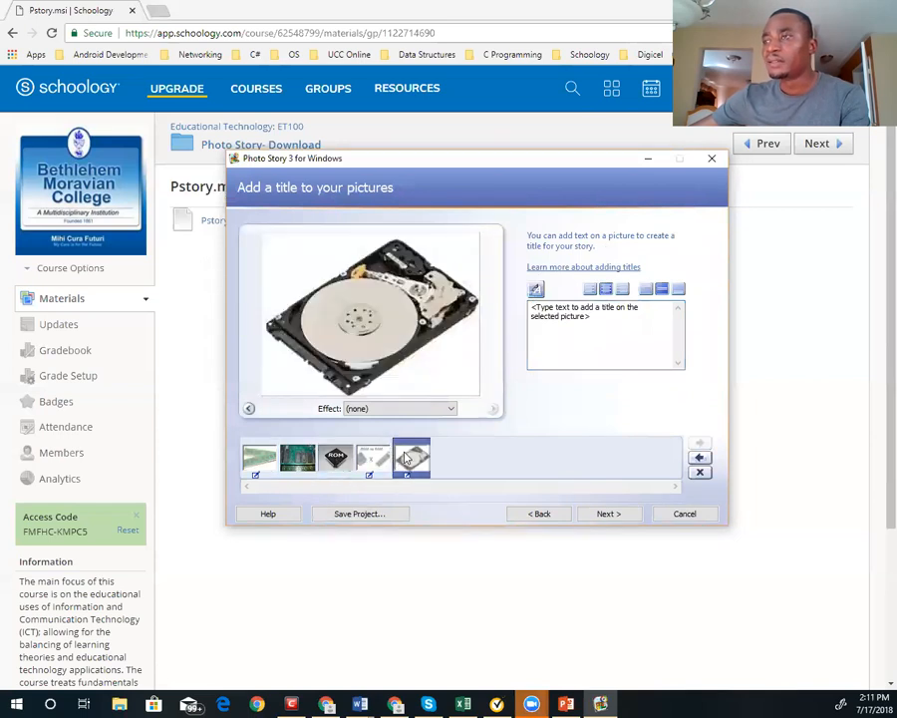
{"action": "left_click", "coordinate": [251, 464]}
{"action": "left_click", "coordinate": [289, 463]}
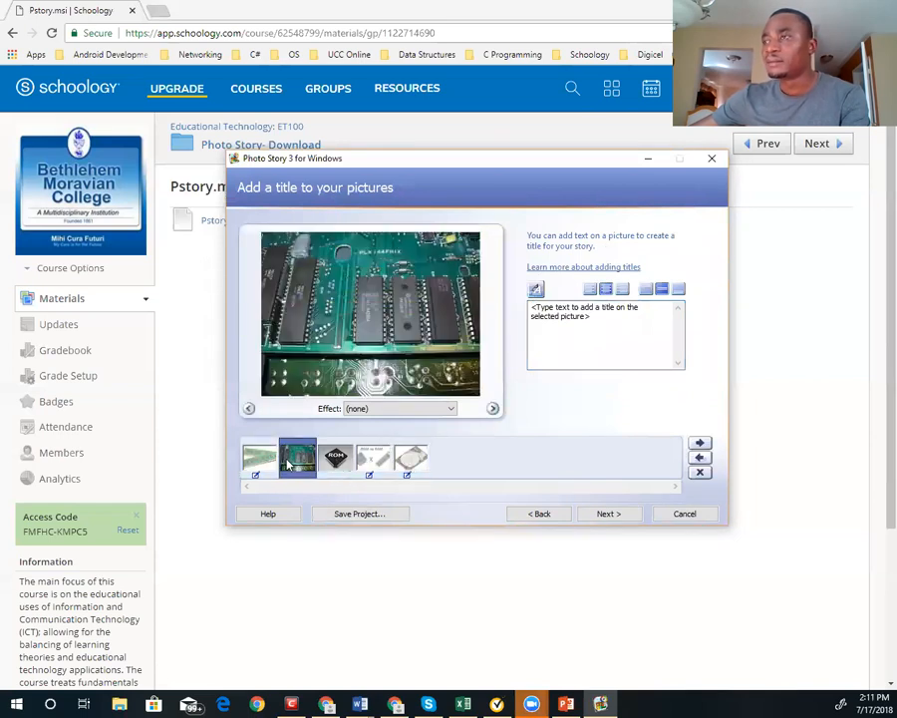
{"action": "left_click", "coordinate": [376, 458]}
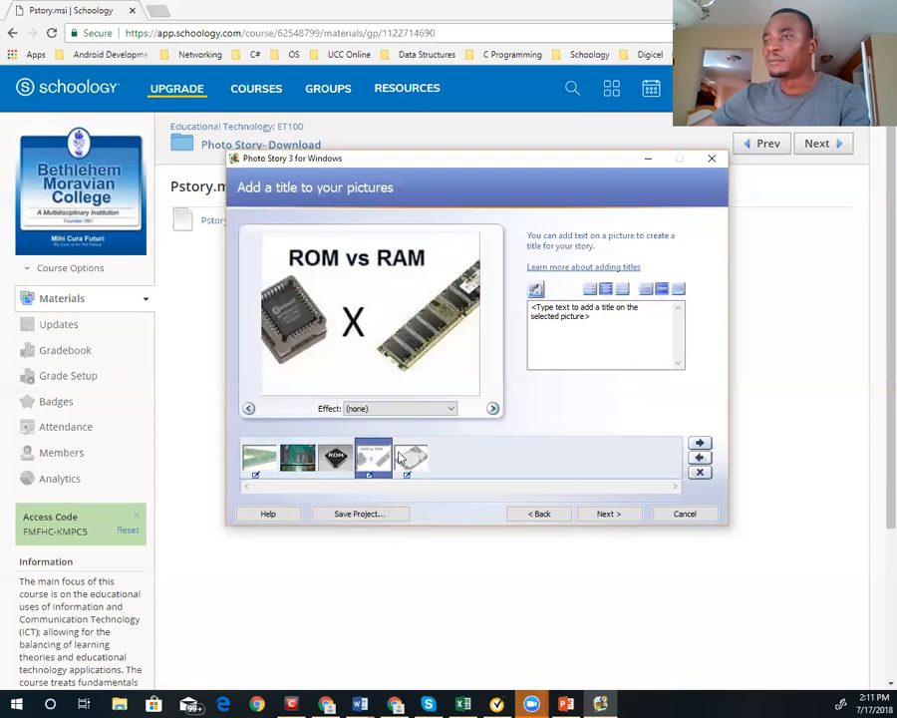
{"action": "left_click", "coordinate": [406, 458]}
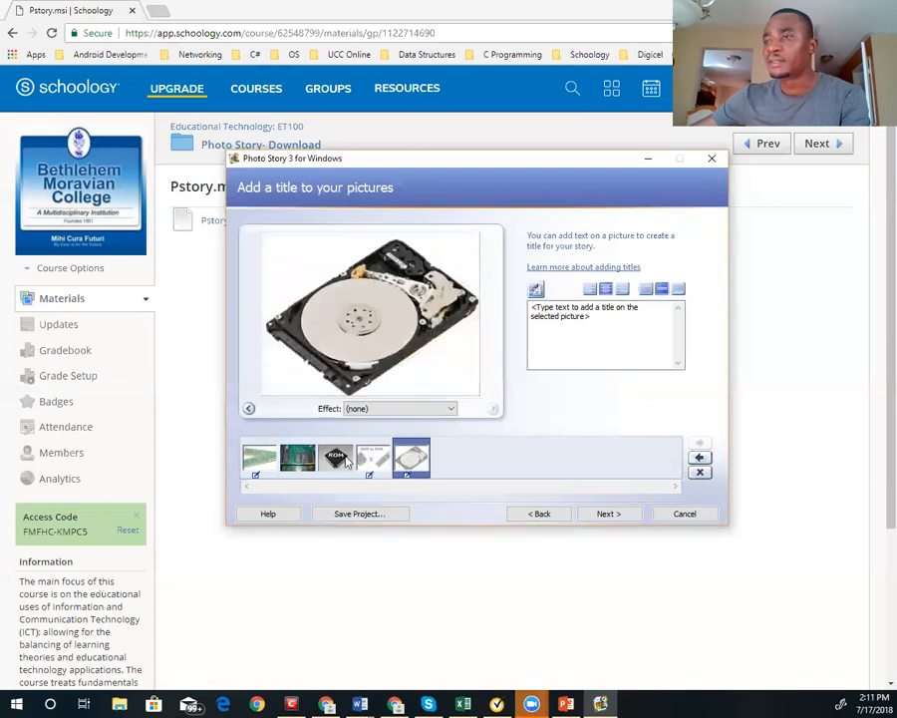
{"action": "left_click", "coordinate": [259, 458]}
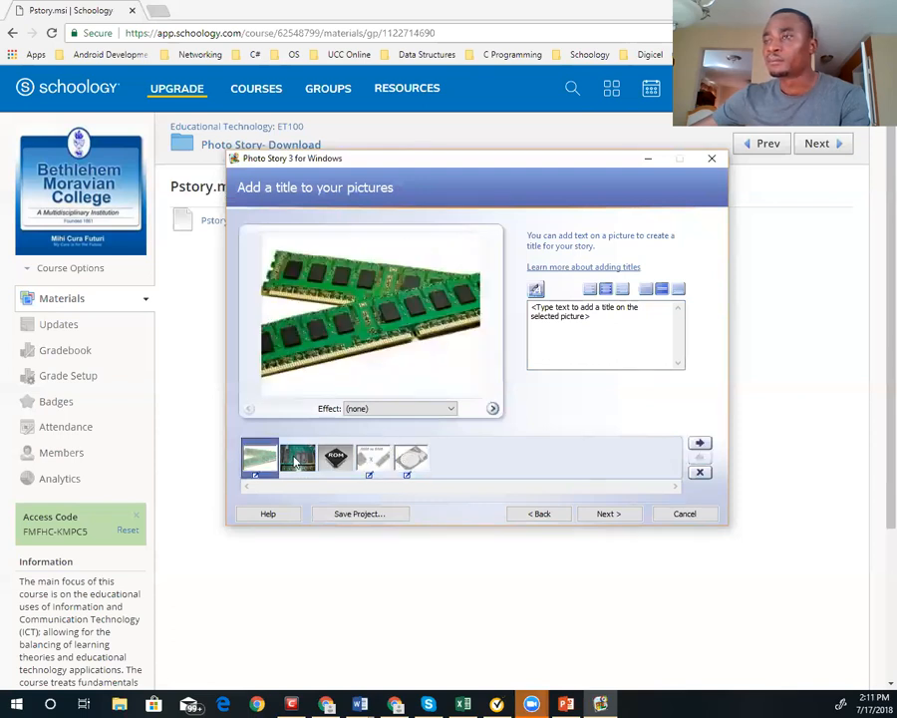
- Add the title "Ram" to the first picture, aligned to the top and centered horizontally
{"action": "left_click", "coordinate": [603, 322]}
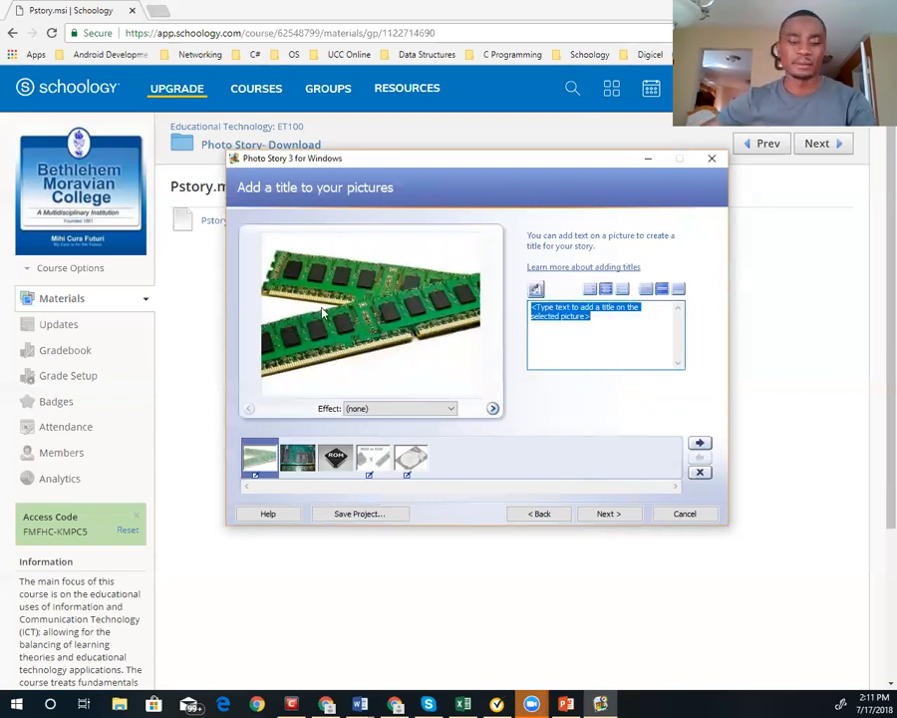
{"action": "type", "text": "Ram"}
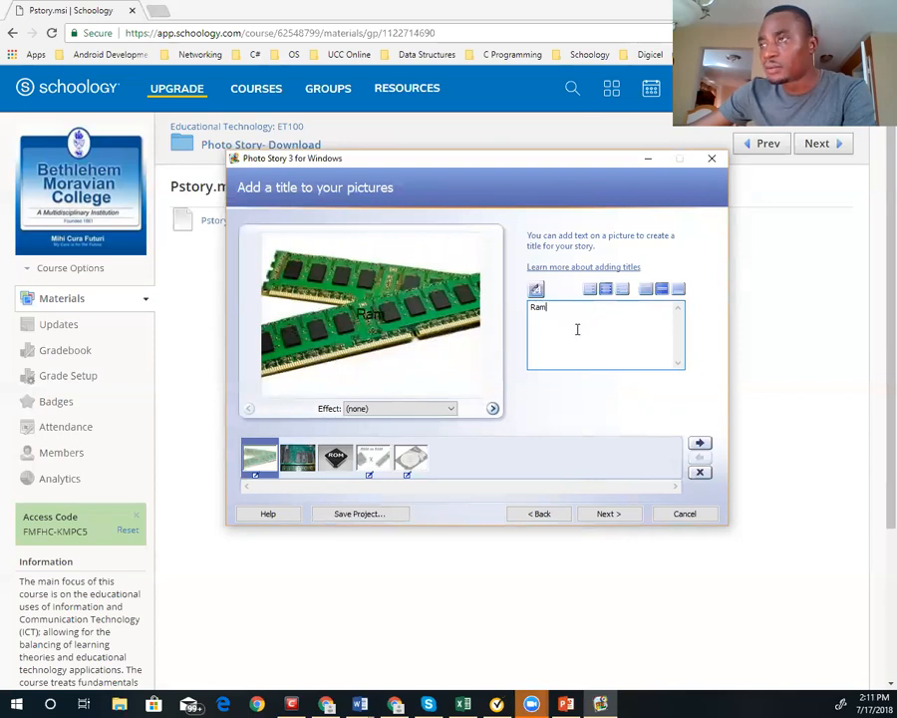
{"action": "left_click", "coordinate": [647, 289]}
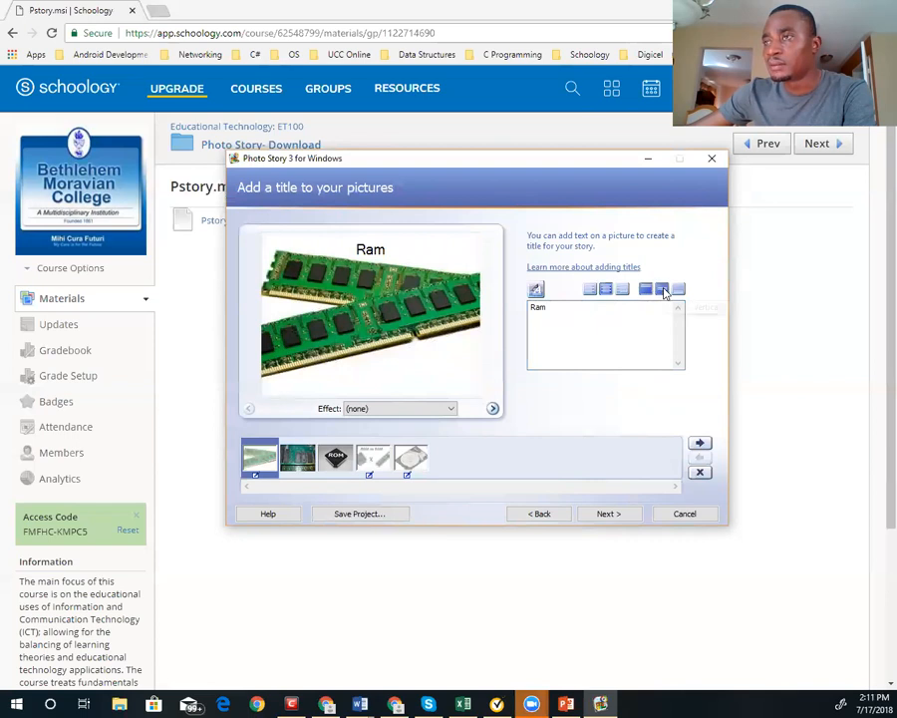
{"action": "left_click", "coordinate": [663, 289]}
{"action": "left_click", "coordinate": [678, 289]}
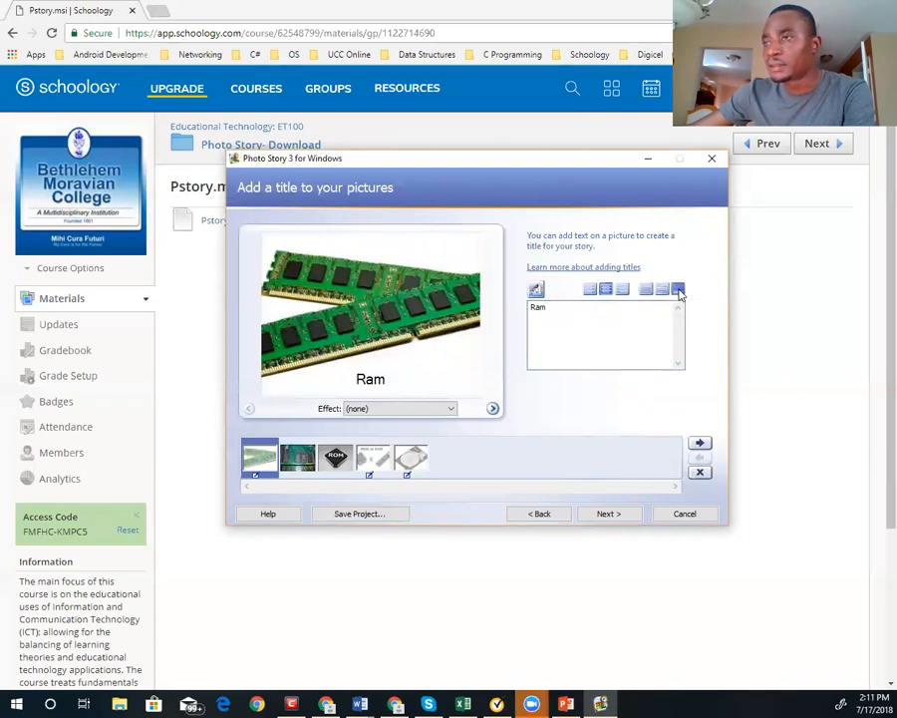
{"action": "left_click", "coordinate": [647, 289]}
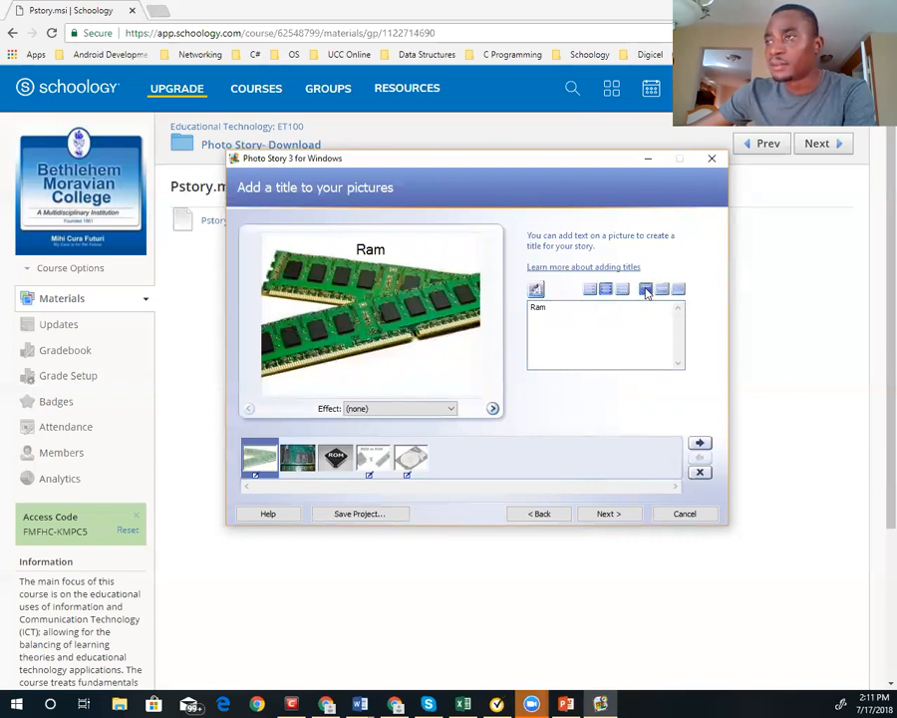
{"action": "left_click", "coordinate": [590, 289]}
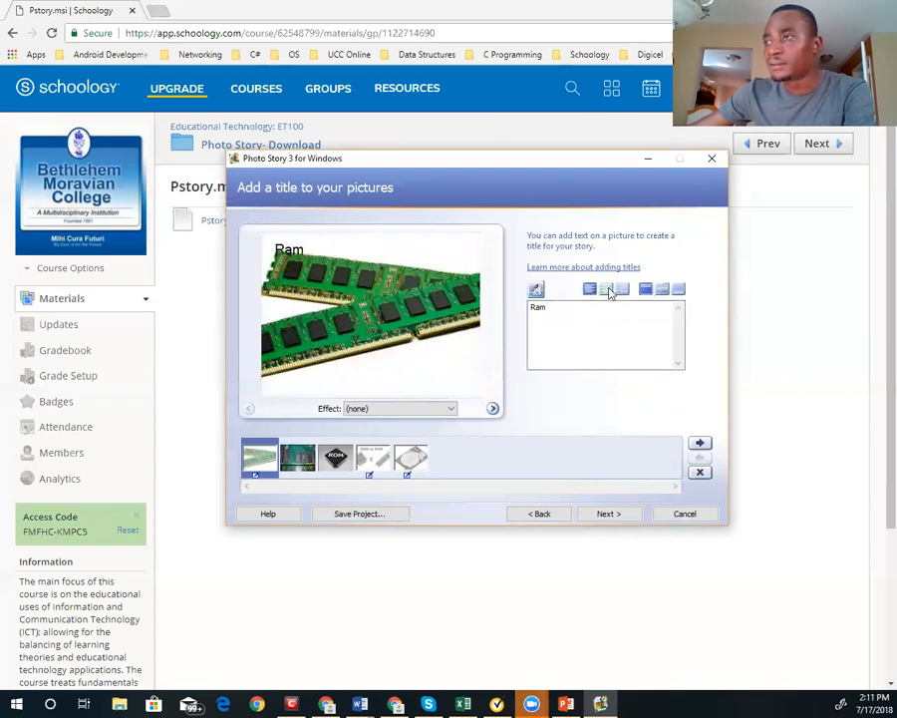
{"action": "left_click", "coordinate": [606, 289]}
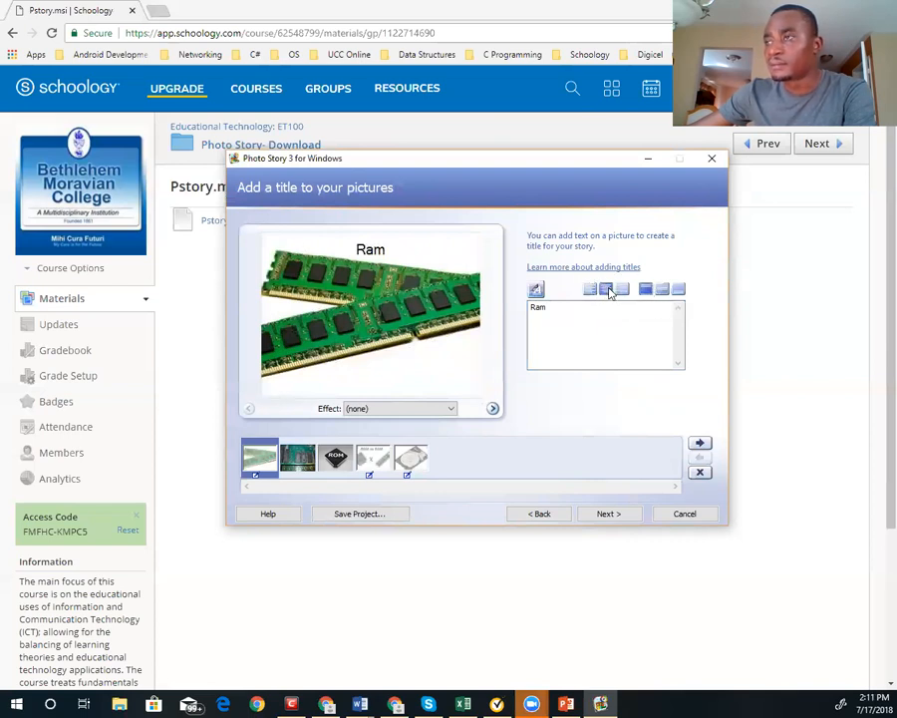
- Set the font of the Ram title to Mishmash BRK
{"action": "left_click", "coordinate": [537, 290]}
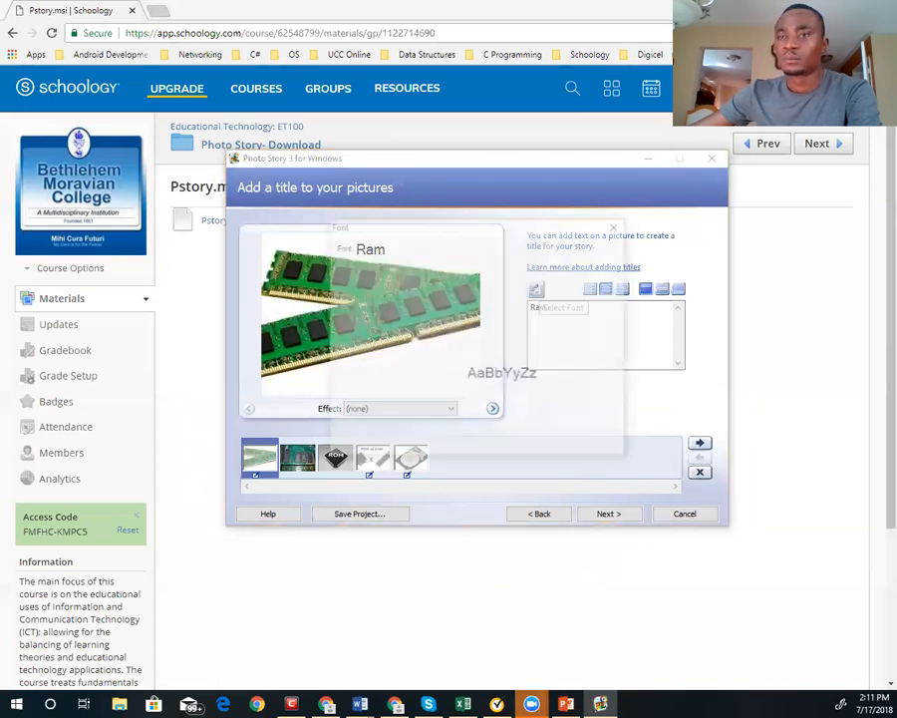
{"action": "left_click", "coordinate": [364, 287]}
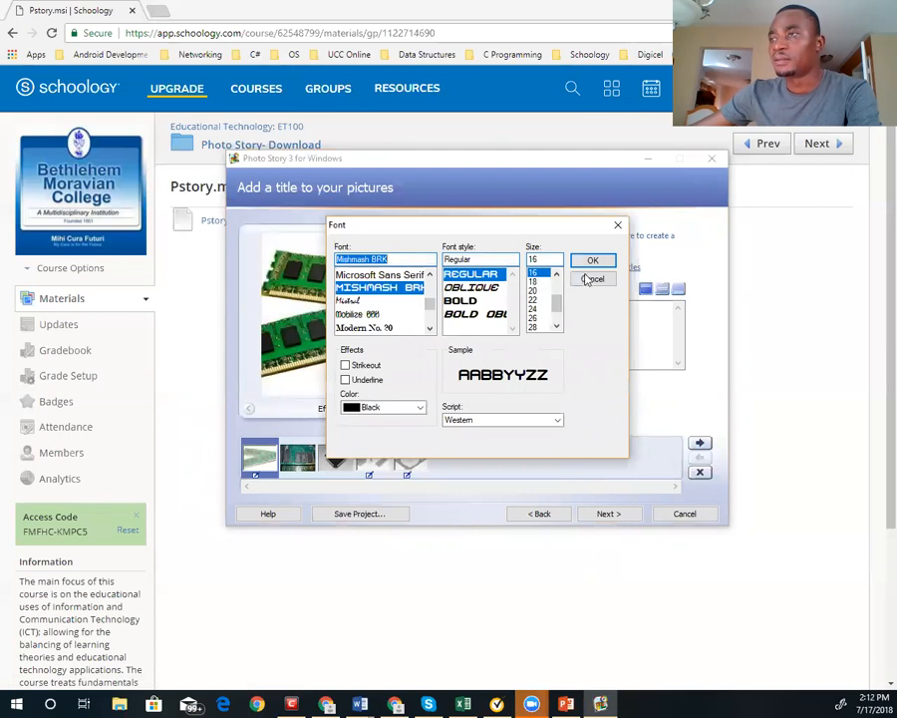
{"action": "left_click", "coordinate": [590, 261]}
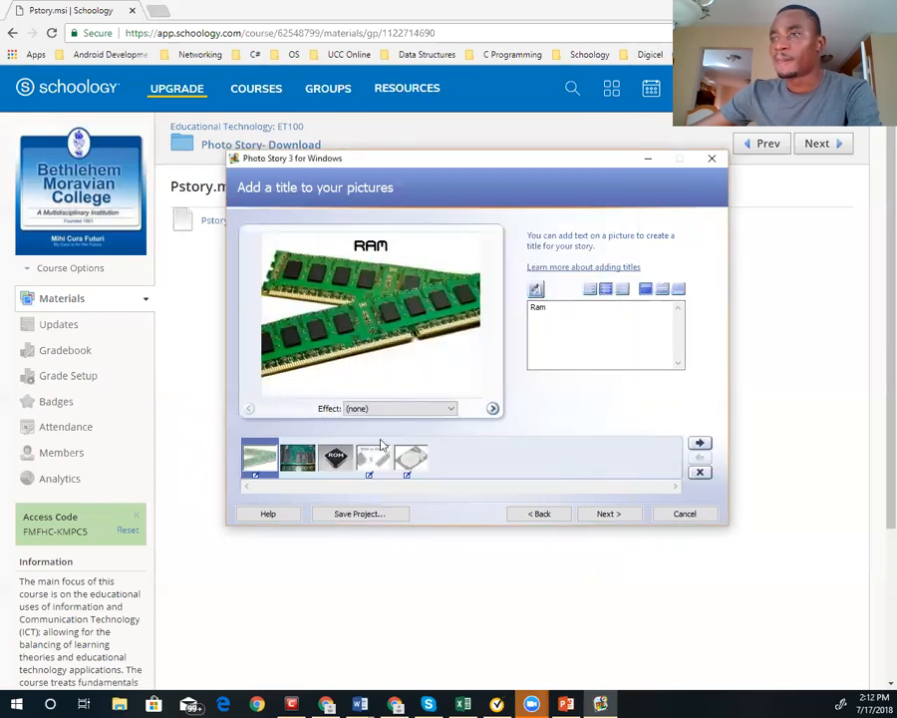
- Try the Chalk and Charcoal, Negative, Outline Black, Sepia and Washout effects on the RAM picture, and set its effect back to none
{"action": "left_click", "coordinate": [450, 408]}
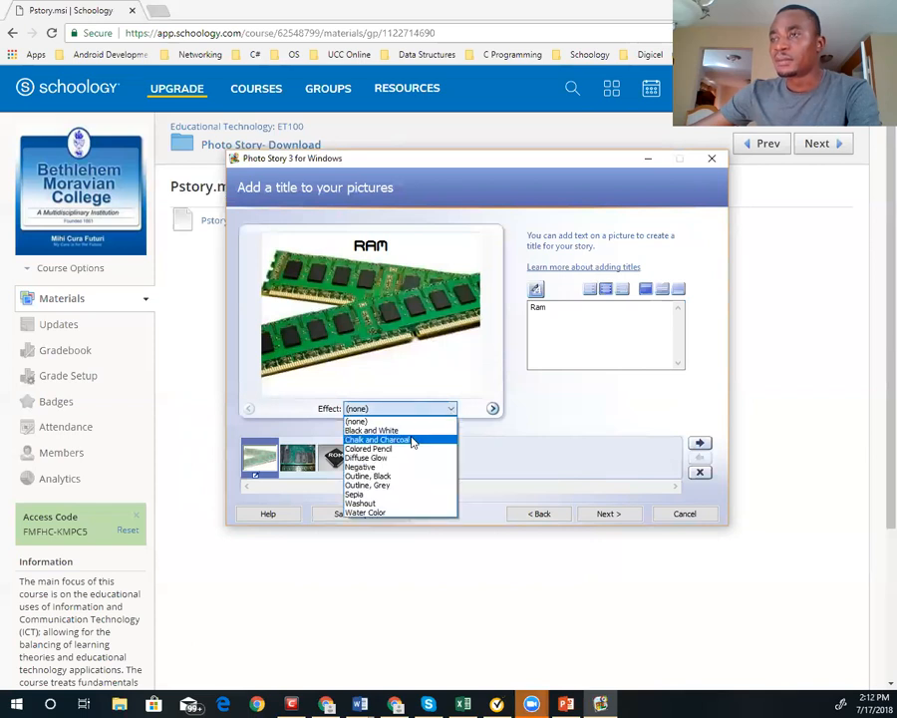
{"action": "left_click", "coordinate": [410, 440]}
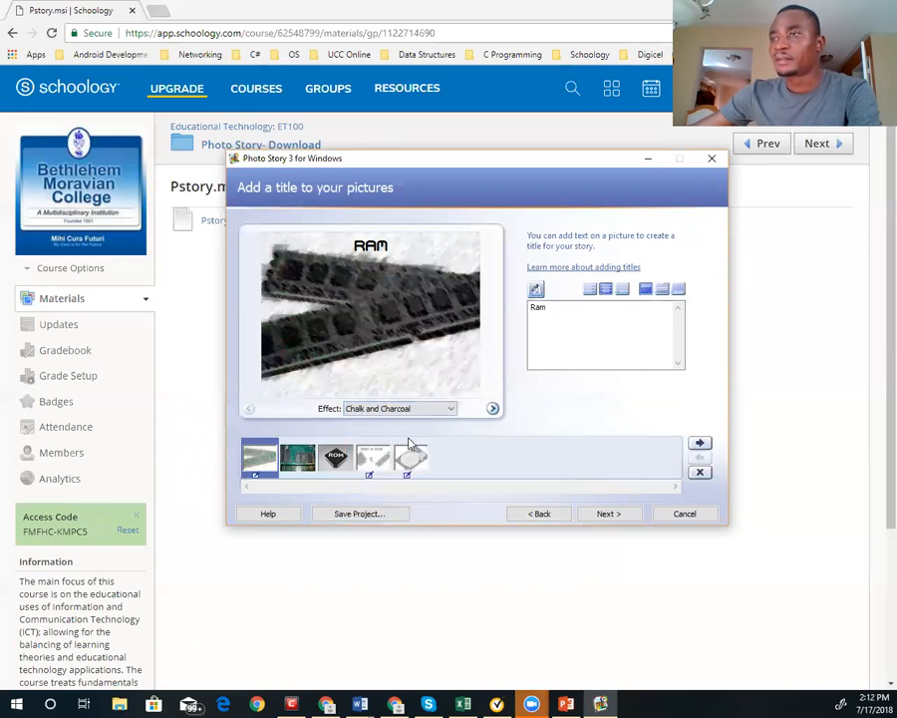
{"action": "left_click", "coordinate": [418, 410]}
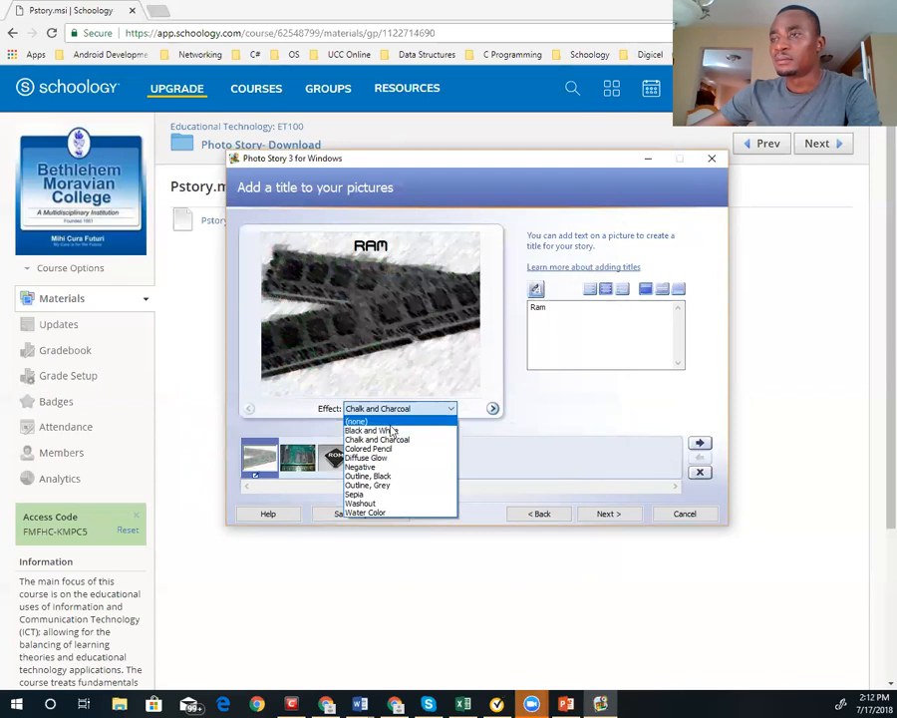
{"action": "left_click", "coordinate": [389, 441]}
{"action": "left_click", "coordinate": [422, 408]}
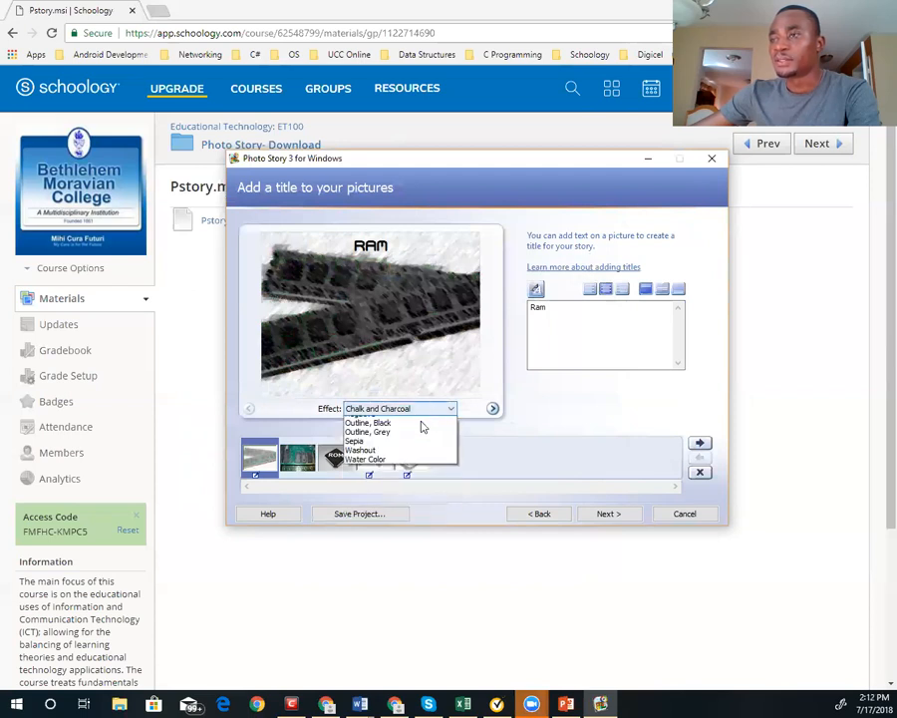
{"action": "left_click", "coordinate": [403, 464]}
{"action": "left_click", "coordinate": [413, 408]}
{"action": "left_click", "coordinate": [399, 475]}
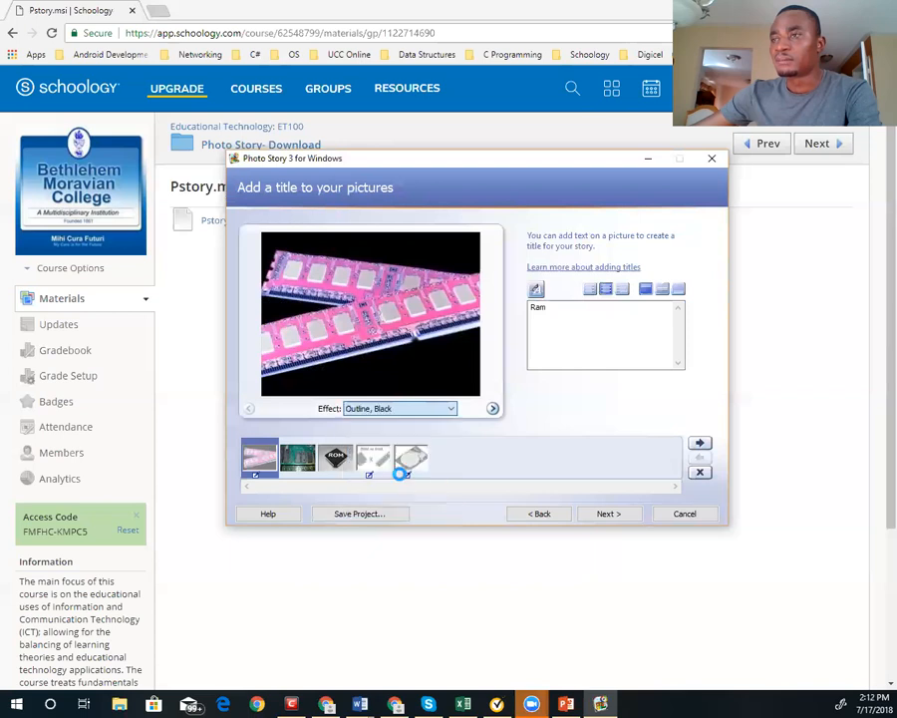
{"action": "left_click", "coordinate": [401, 410]}
{"action": "left_click", "coordinate": [386, 495]}
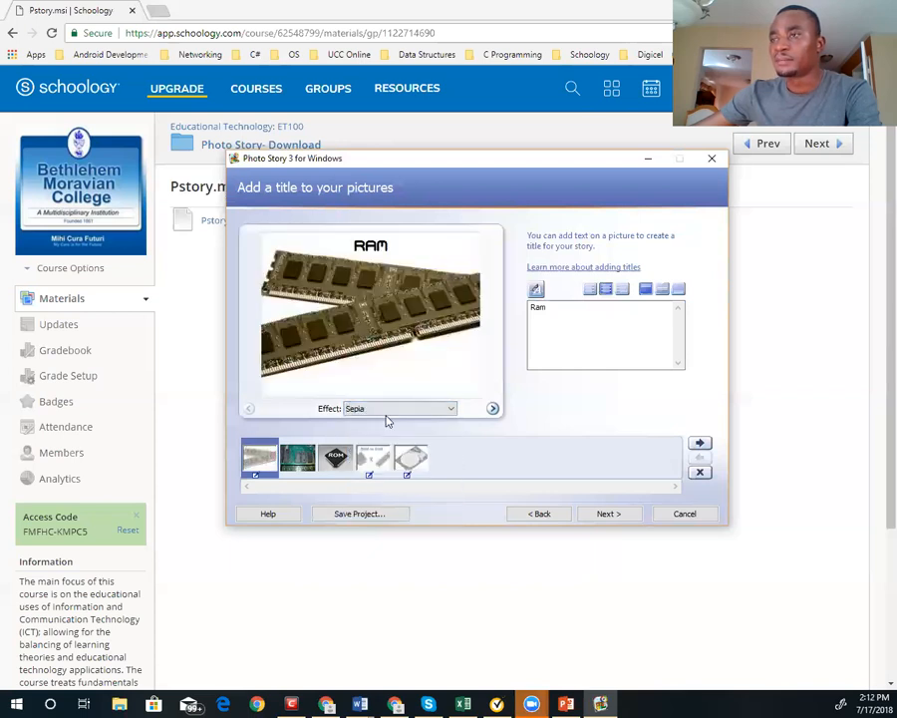
{"action": "left_click", "coordinate": [391, 410]}
{"action": "left_click", "coordinate": [379, 502]}
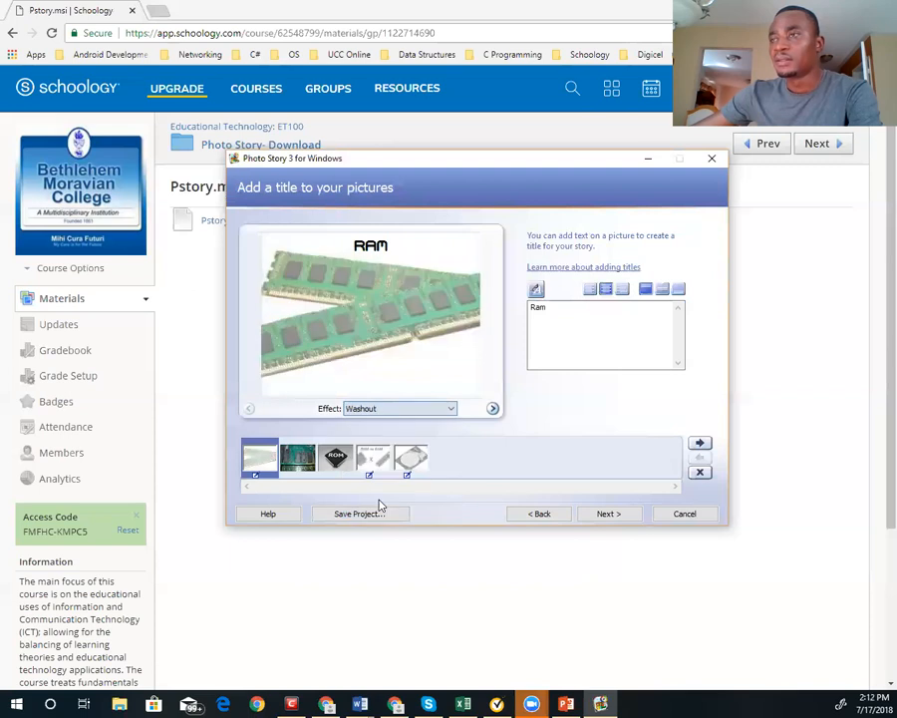
{"action": "left_click", "coordinate": [380, 409]}
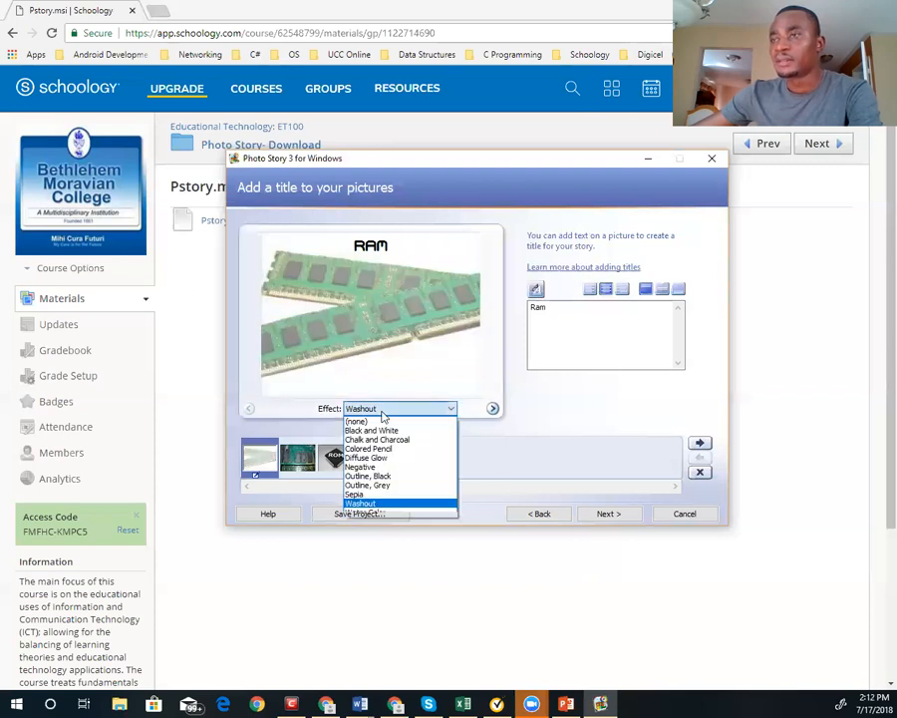
{"action": "left_click", "coordinate": [377, 423]}
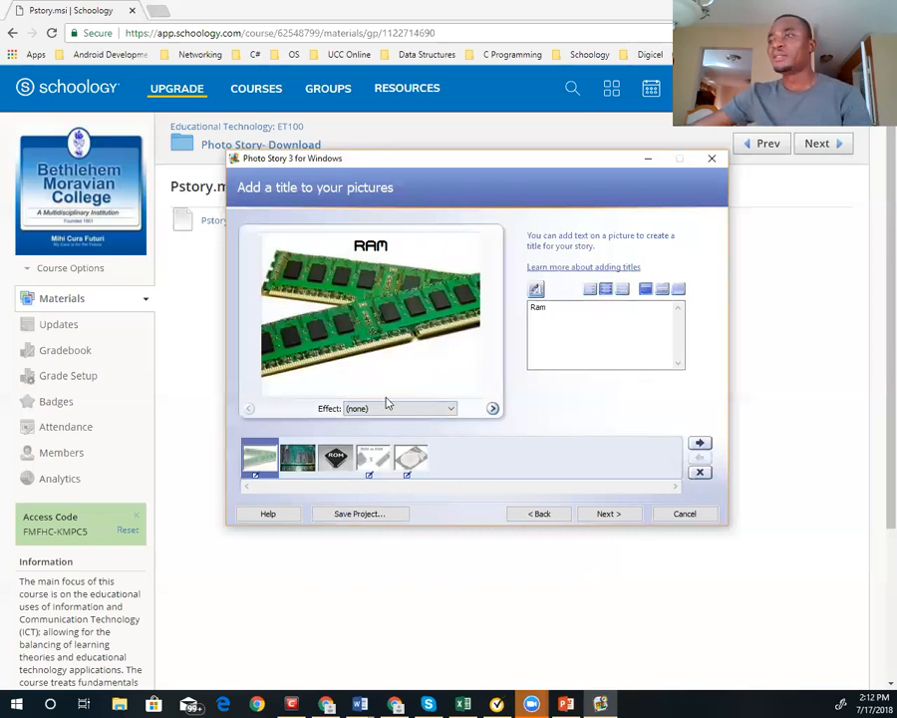
- View the circuit board, ROM and ROM vs RAM pictures in turn on the title page
{"action": "left_click", "coordinate": [297, 457]}
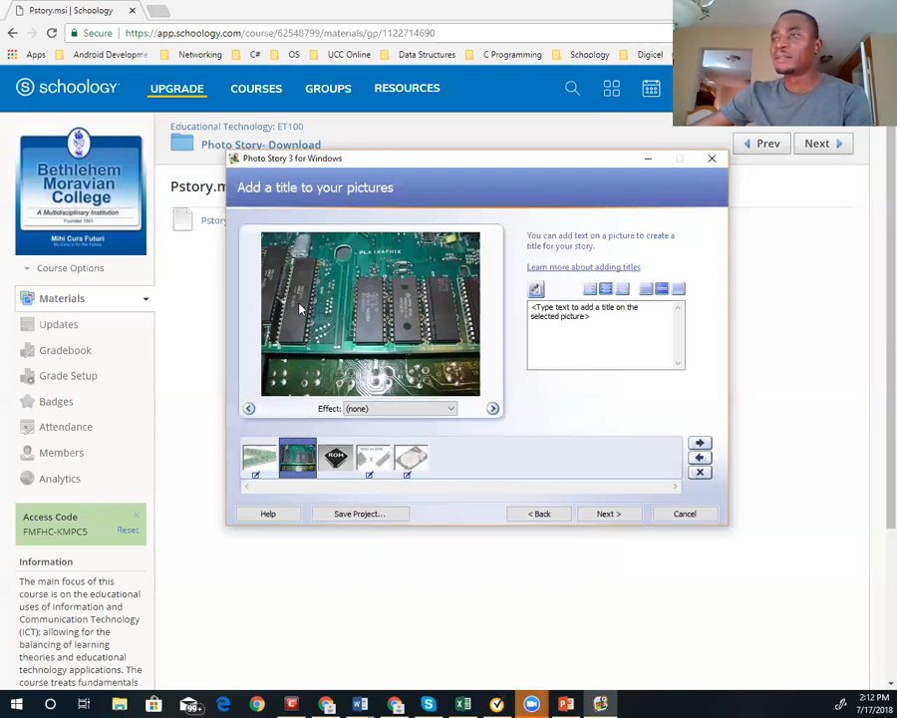
{"action": "left_click", "coordinate": [337, 454]}
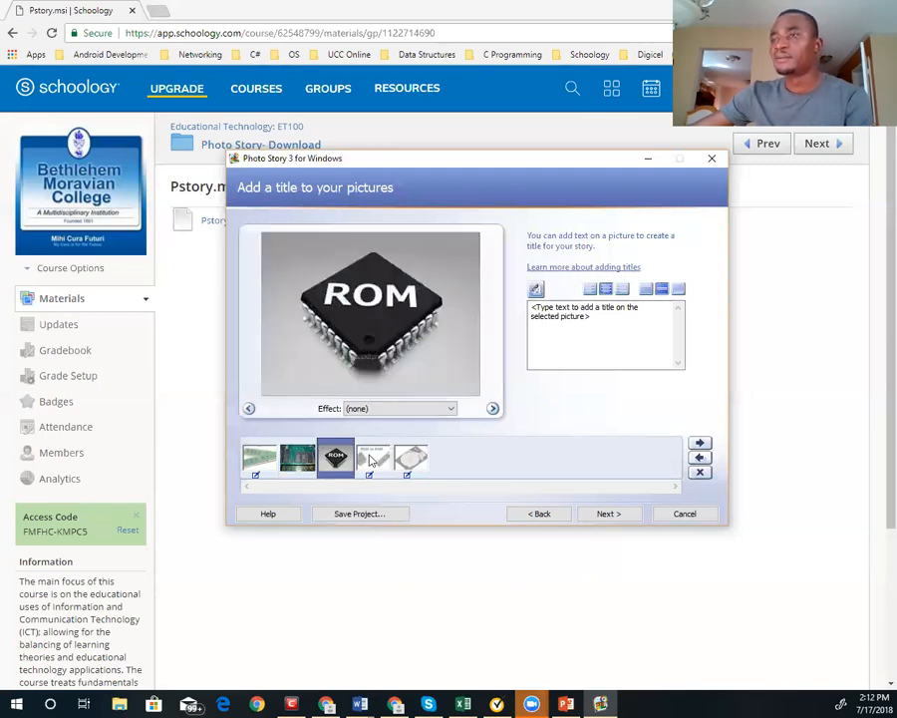
{"action": "left_click", "coordinate": [372, 459]}
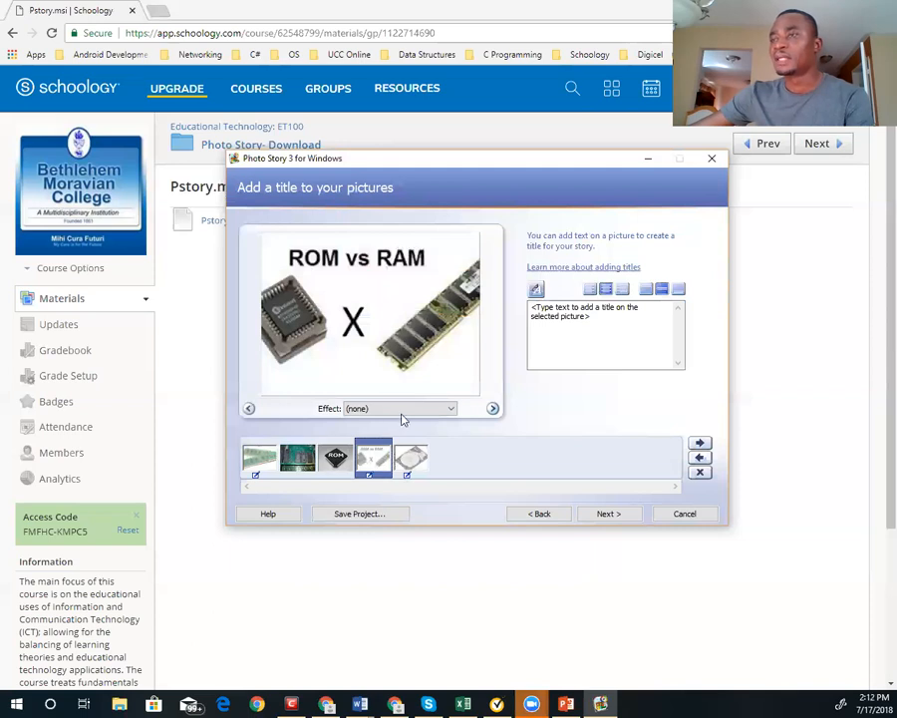
- Add the title "Hard Drive" to the hard drive picture, aligned to the top and to the left
{"action": "left_click", "coordinate": [411, 456]}
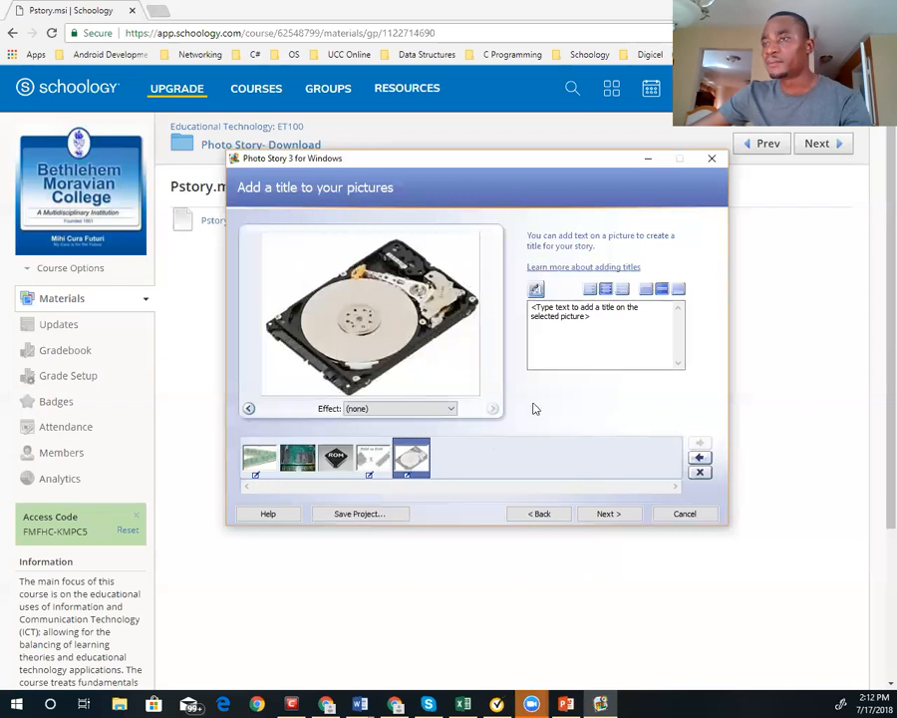
{"action": "left_click_drag", "start_coordinate": [531, 308], "coordinate": [568, 317]}
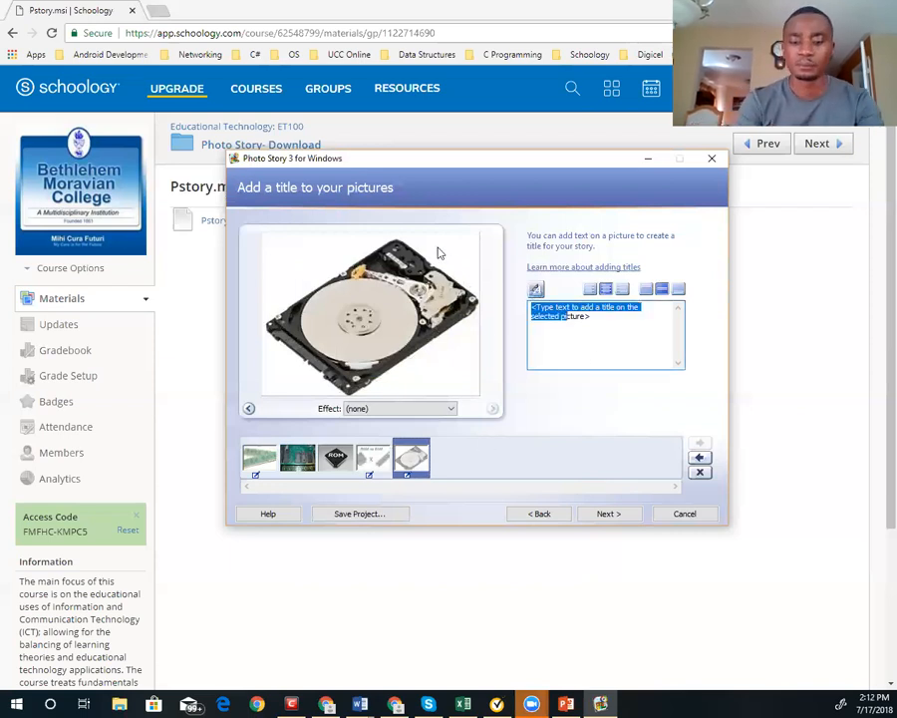
{"action": "key", "text": "Delete"}
{"action": "key", "text": "Delete"}
{"action": "key", "text": "Delete"}
{"action": "key", "text": "Delete"}
{"action": "key", "text": "Delete"}
{"action": "key", "text": "Delete"}
{"action": "key", "text": "Delete"}
{"action": "key", "text": "Delete"}
{"action": "type", "text": "Hard Drive"}
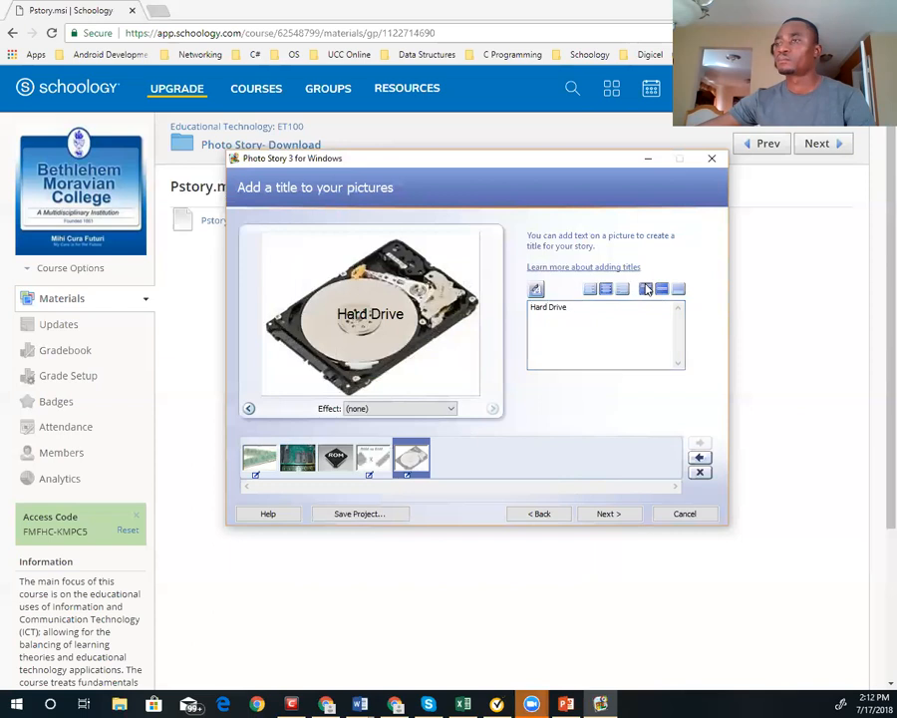
{"action": "left_click", "coordinate": [646, 289]}
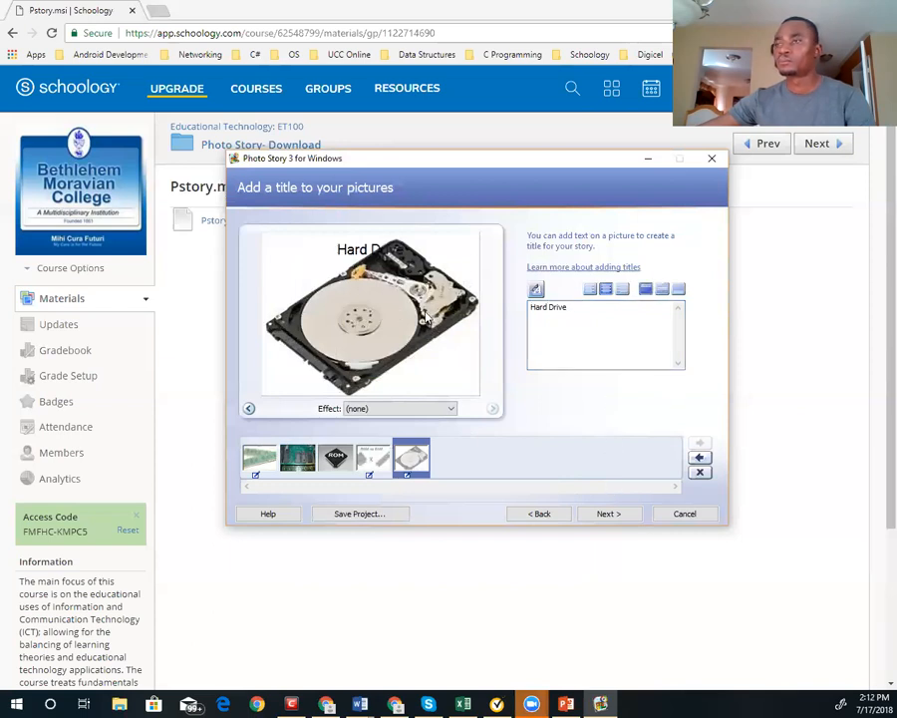
{"action": "left_click", "coordinate": [589, 291]}
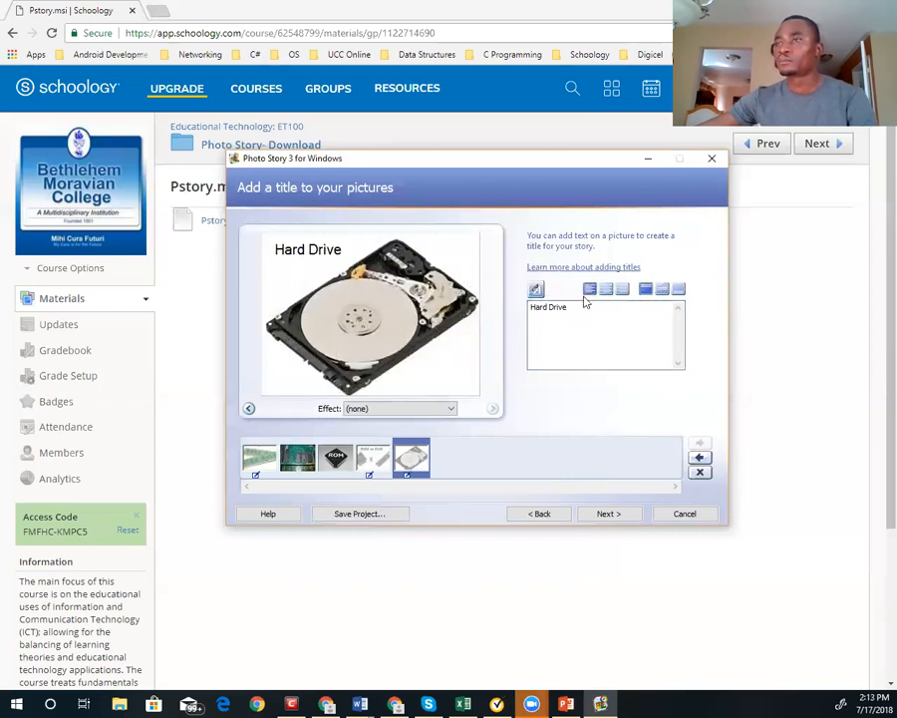
- Proceed to the narration stage and record a narration of about 34 seconds for the RAM picture
{"action": "left_click", "coordinate": [620, 516]}
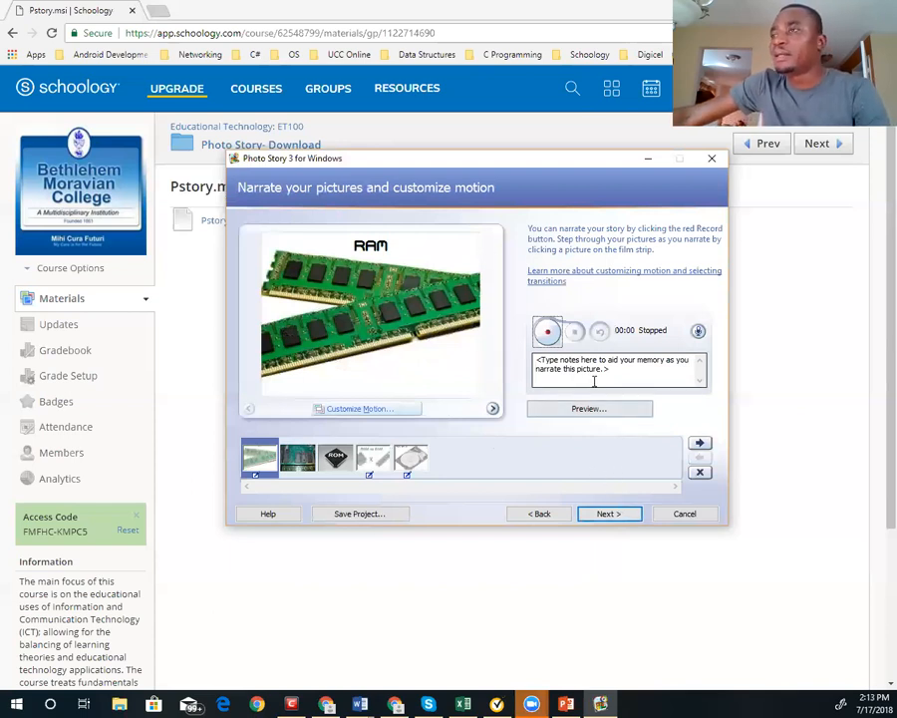
{"action": "left_click", "coordinate": [653, 365]}
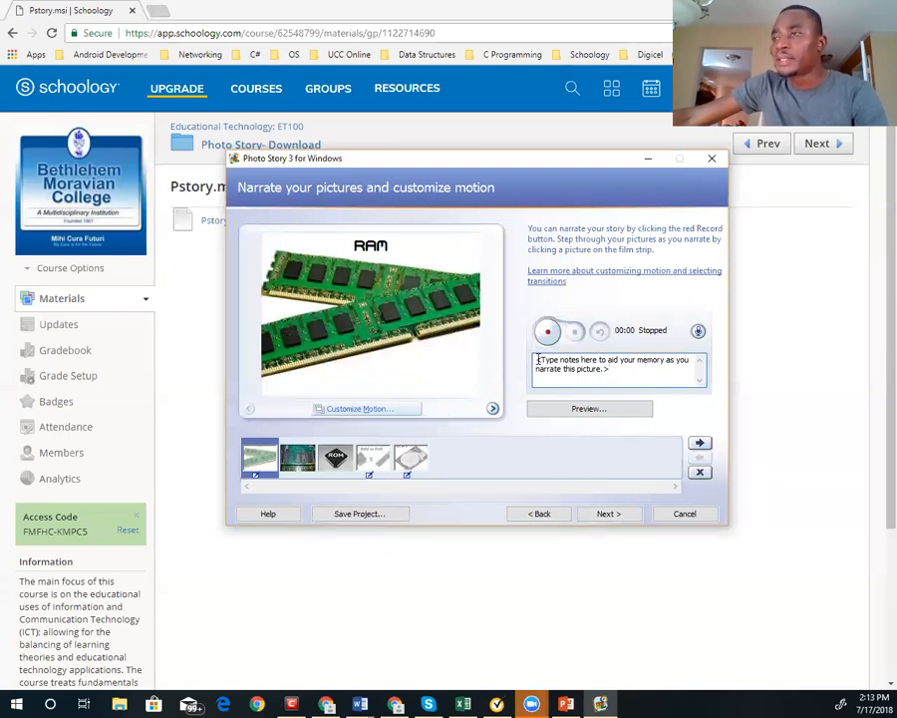
{"action": "left_click_drag", "start_coordinate": [556, 368], "coordinate": [661, 373]}
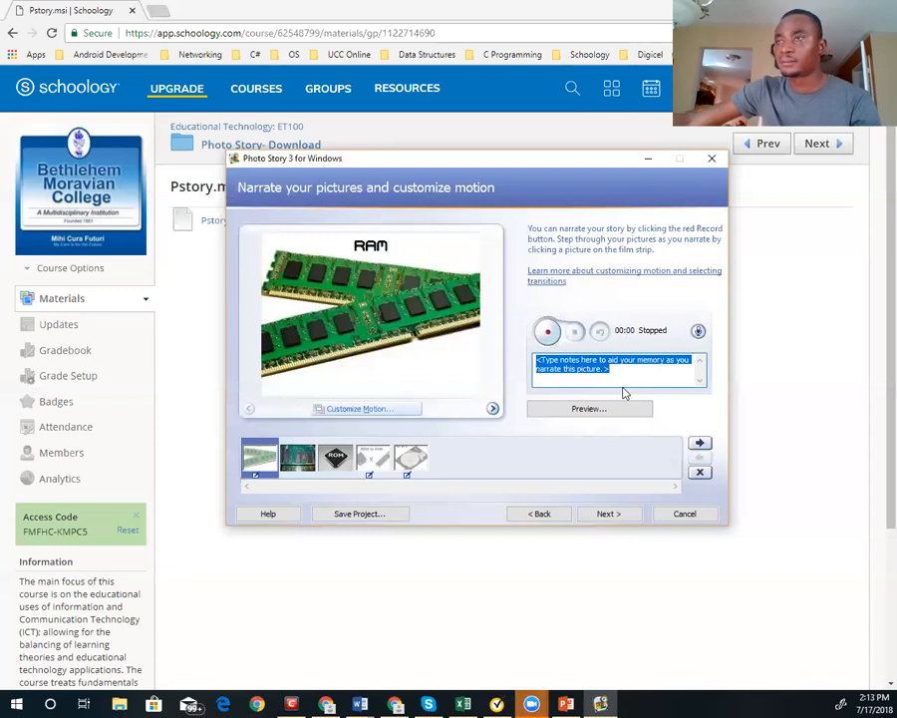
{"action": "left_click", "coordinate": [549, 336]}
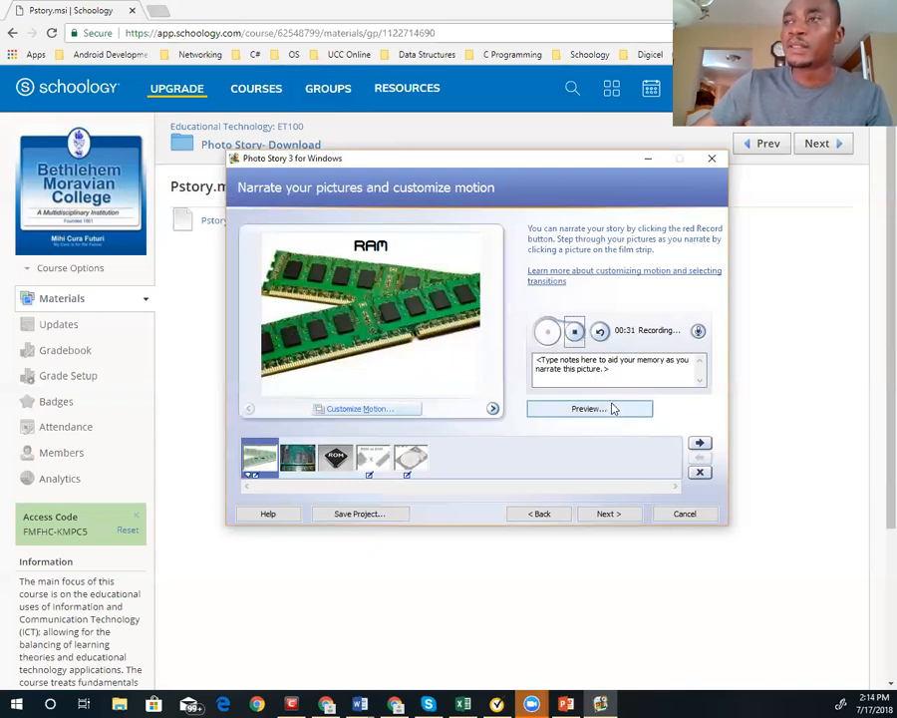
{"action": "left_click", "coordinate": [572, 331]}
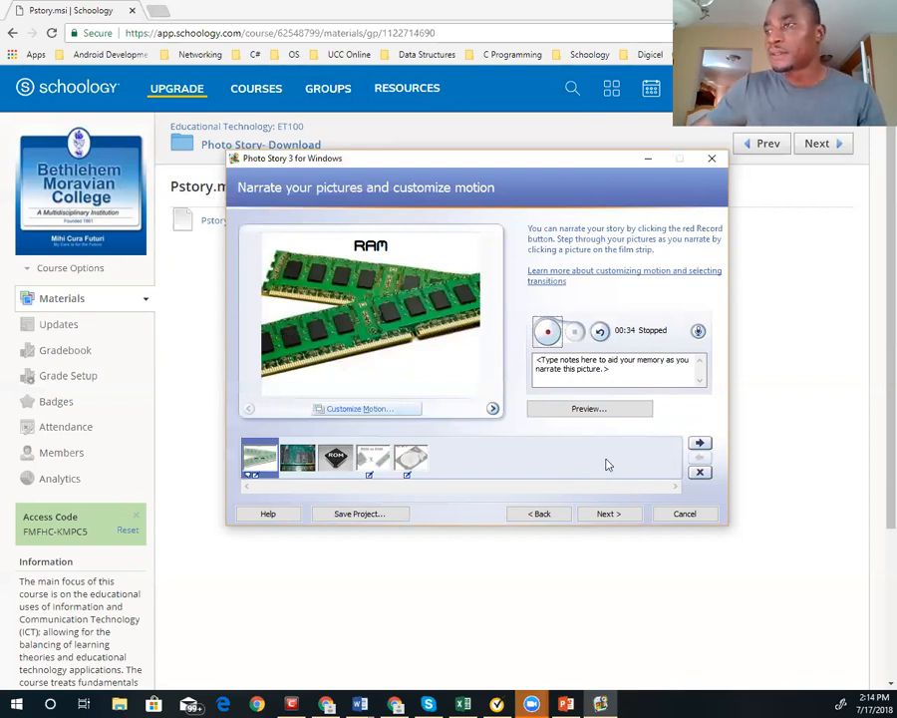
- Preview the narrated RAM picture, stop the playback and close the preview
{"action": "left_click", "coordinate": [592, 409]}
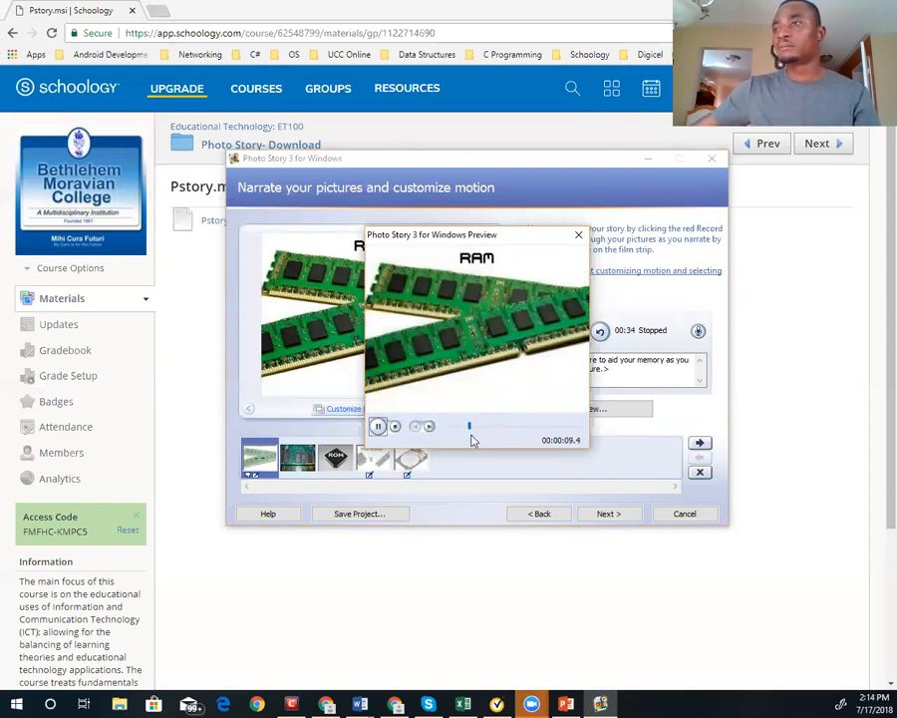
{"action": "left_click", "coordinate": [397, 427]}
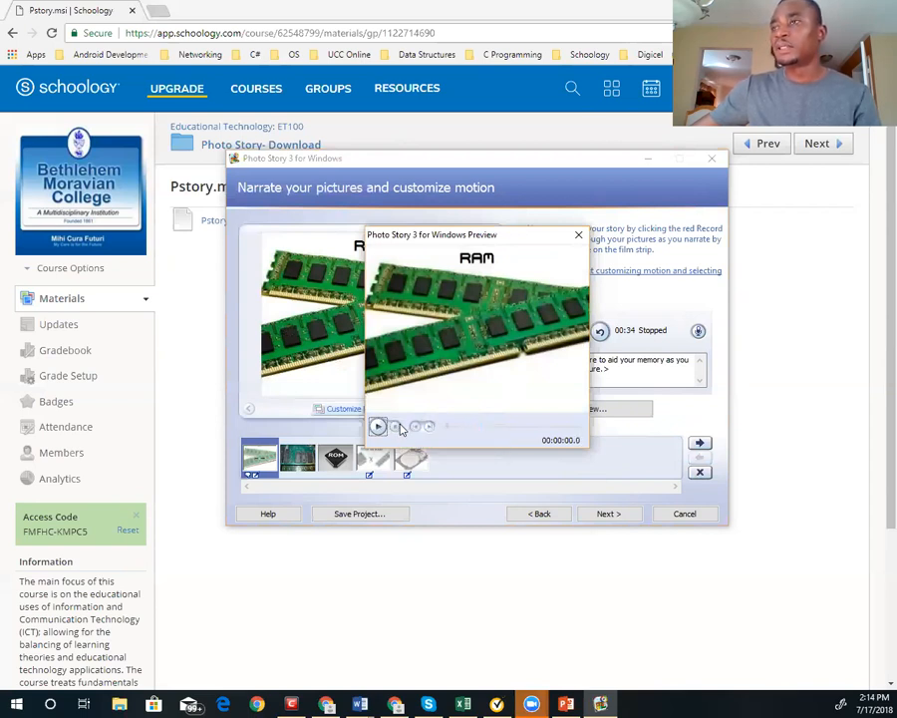
{"action": "left_click", "coordinate": [578, 238]}
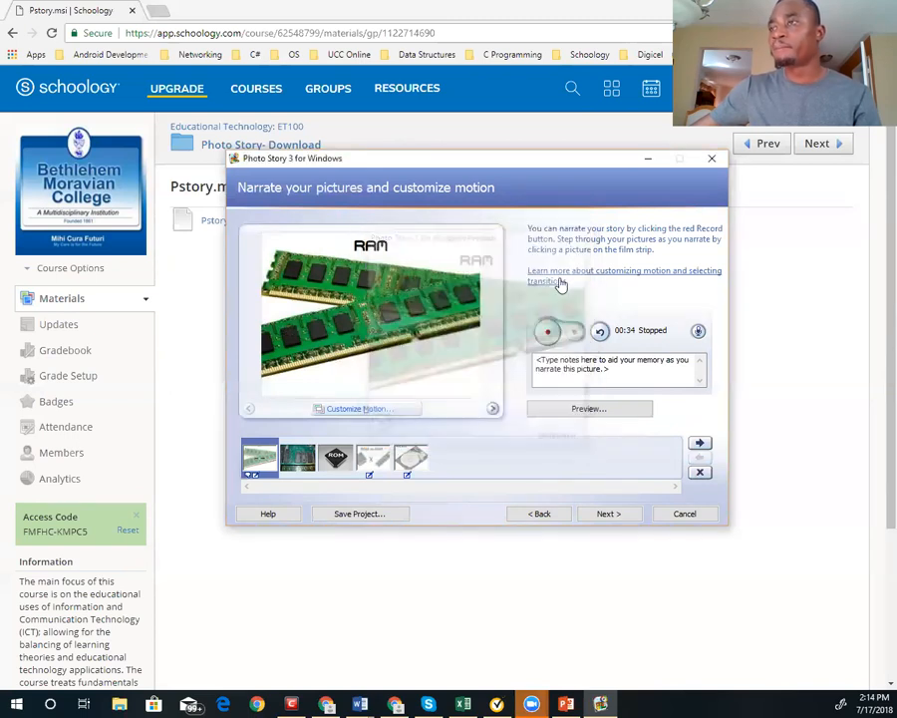
- Record a narration of about 31 seconds for the circuit board picture
{"action": "left_click", "coordinate": [298, 458]}
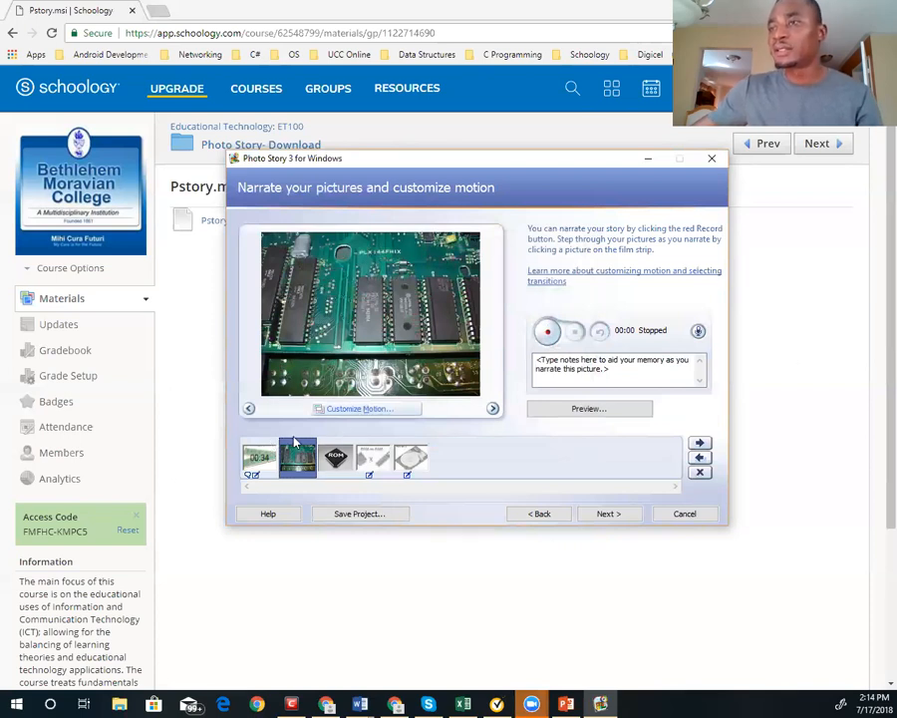
{"action": "left_click", "coordinate": [548, 335]}
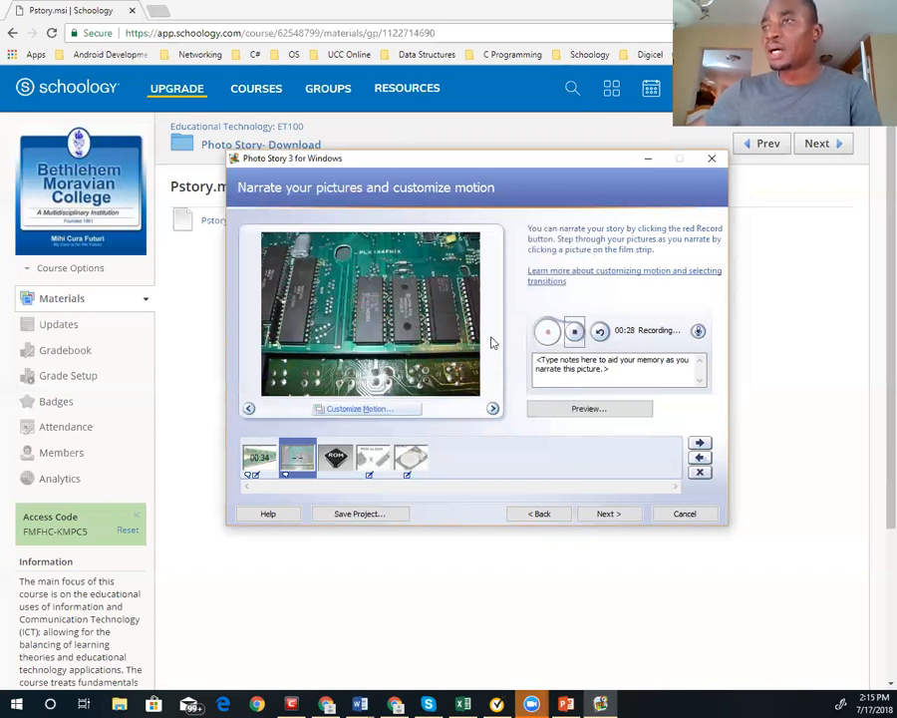
{"action": "left_click", "coordinate": [575, 333]}
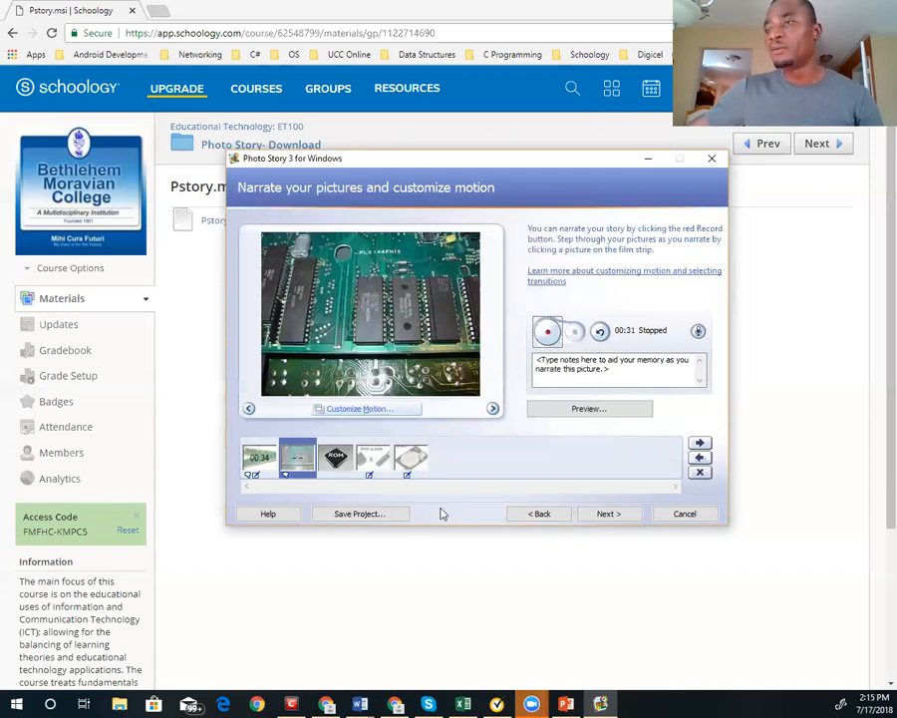
- View the ROM, ROM vs RAM and hard drive pictures in turn, and check the hard drive picture's motion and duration settings
{"action": "left_click", "coordinate": [343, 459]}
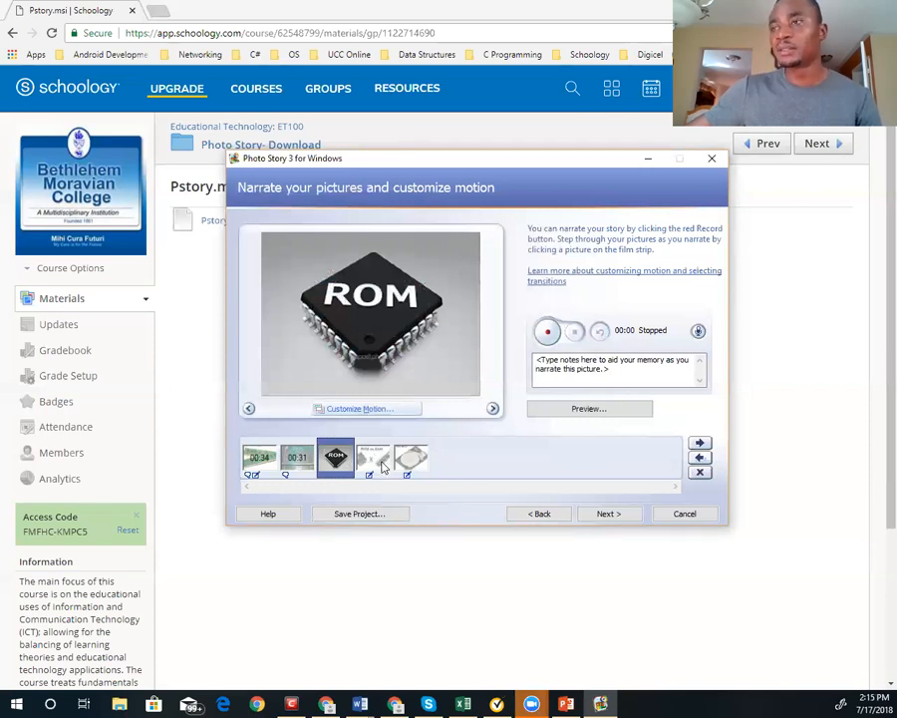
{"action": "left_click", "coordinate": [377, 459]}
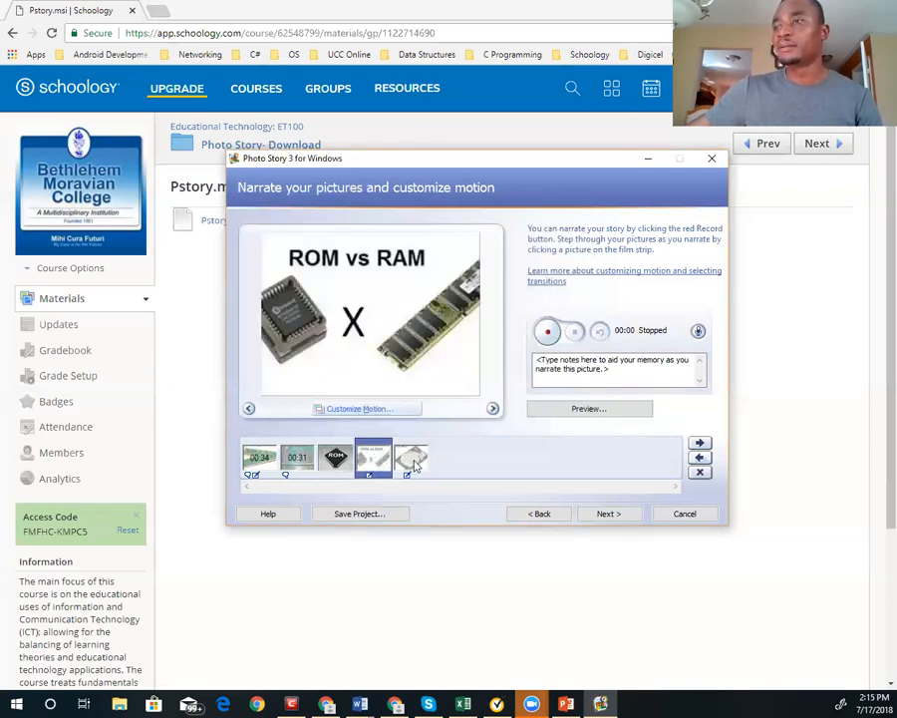
{"action": "left_click", "coordinate": [414, 459]}
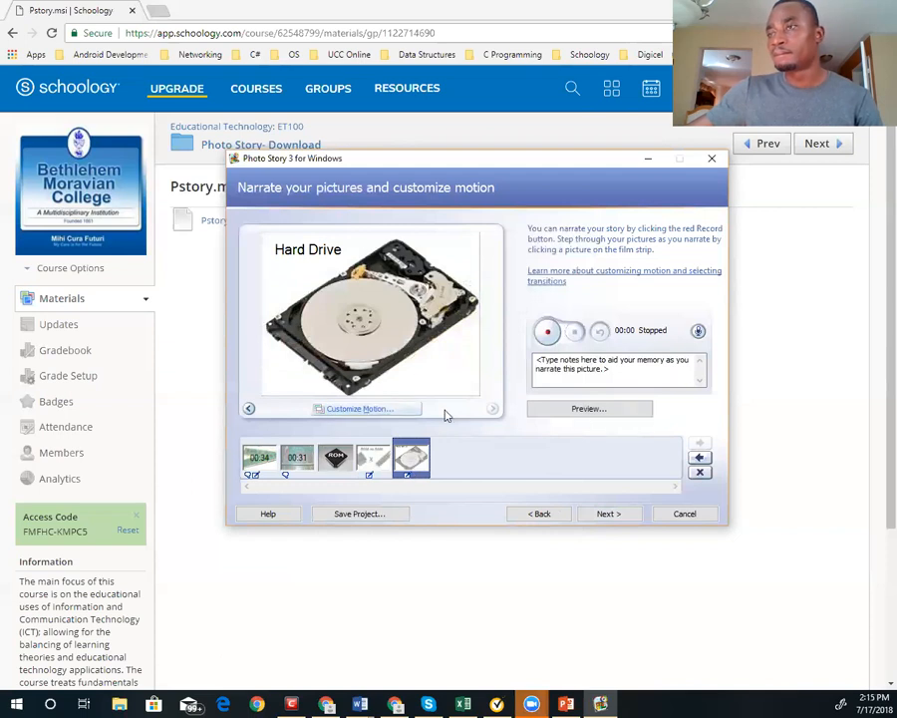
{"action": "left_click", "coordinate": [394, 409]}
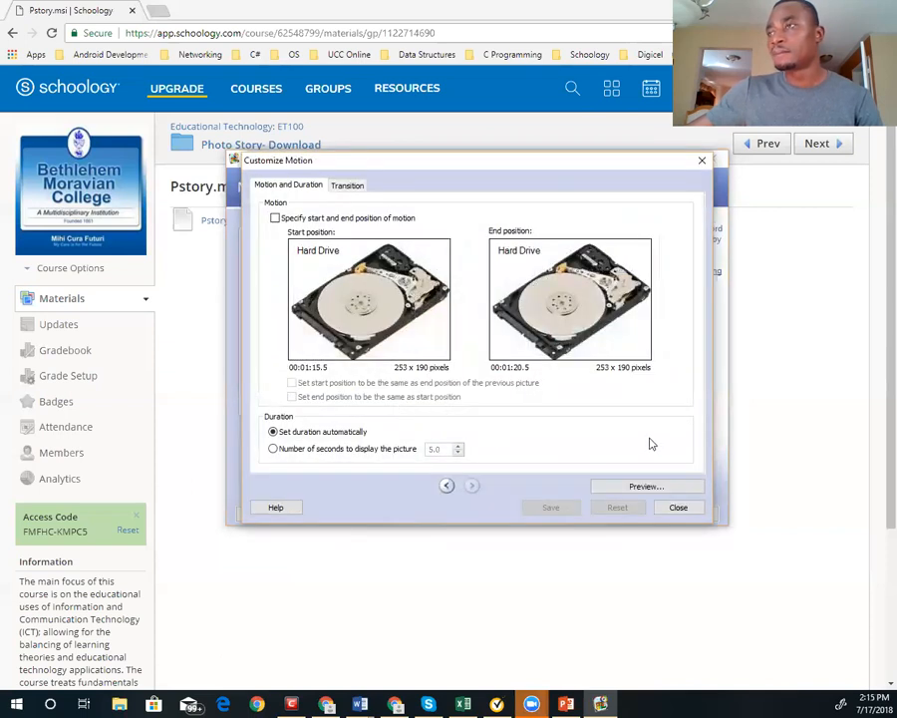
{"action": "left_click", "coordinate": [674, 507]}
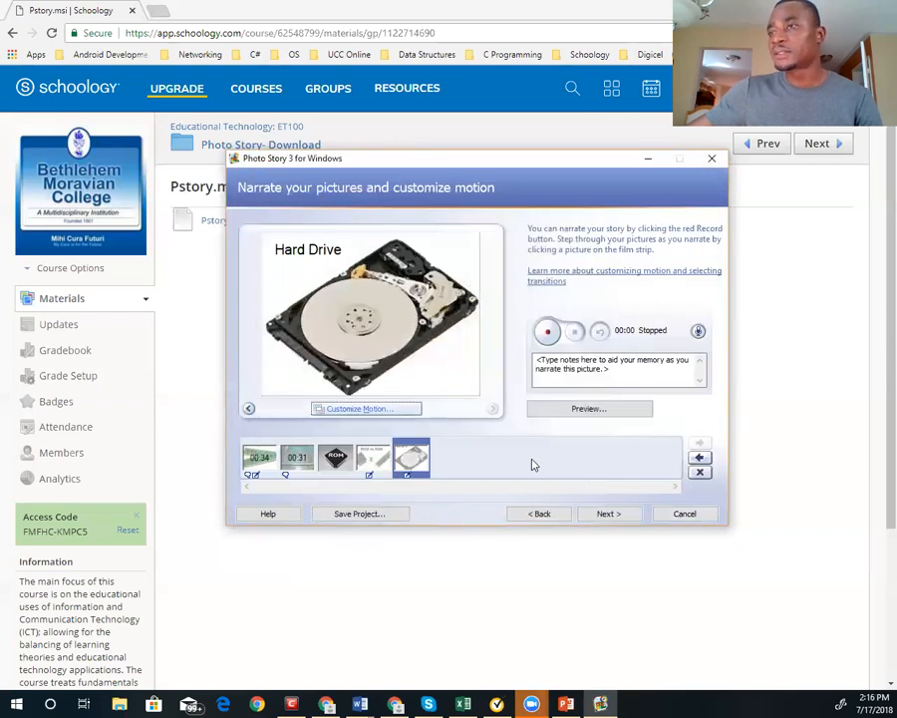
- Proceed to the background music stage and look for an audio file in the Playlists, PowerDVD 14, MusicStore and Documents folders
{"action": "left_click", "coordinate": [610, 514]}
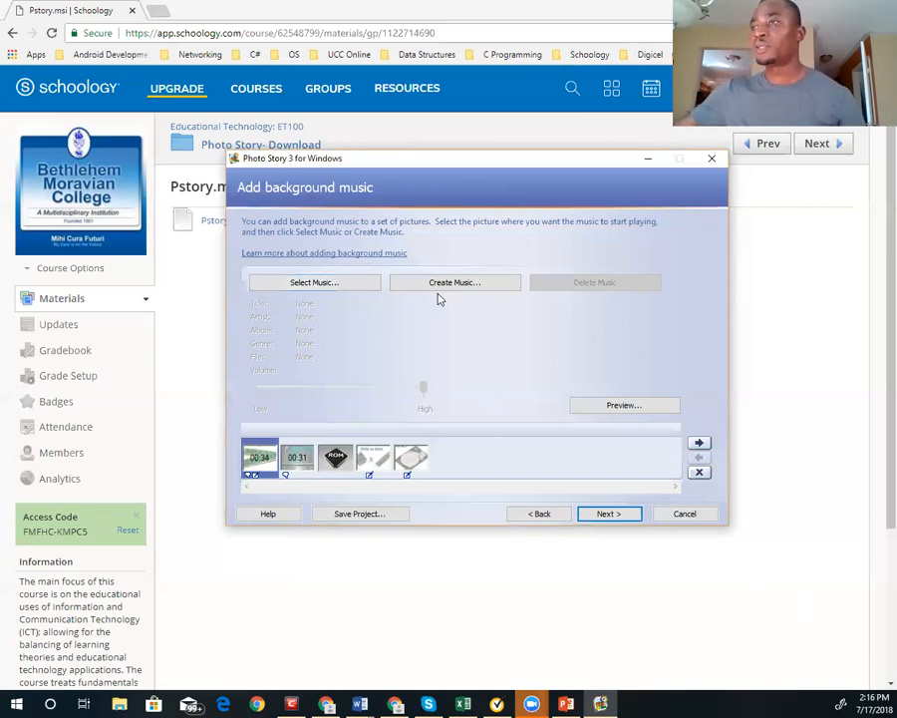
{"action": "left_click", "coordinate": [317, 284]}
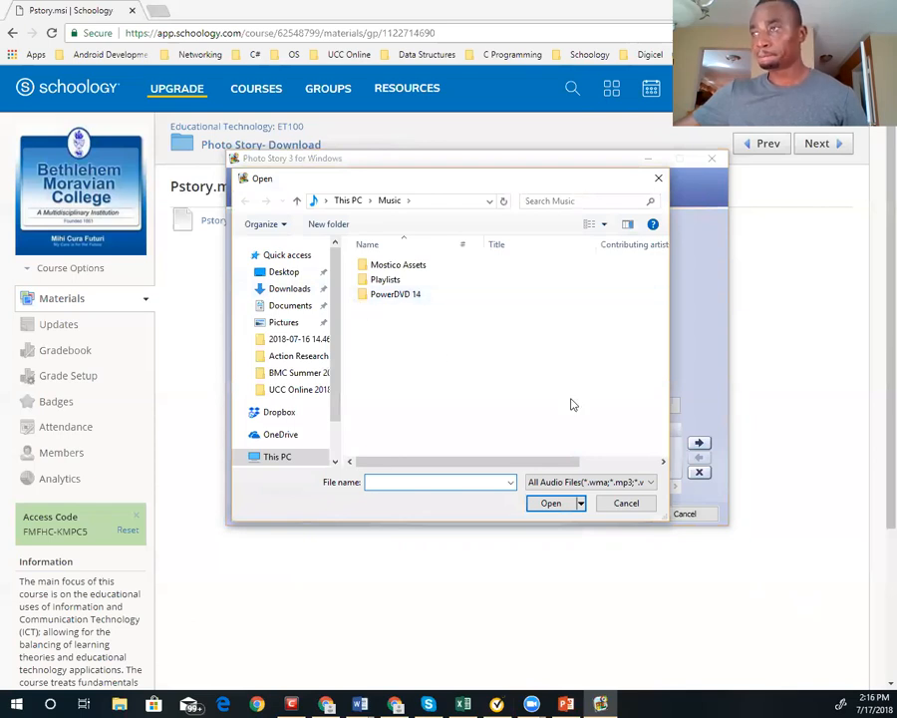
{"action": "double_click", "coordinate": [382, 280]}
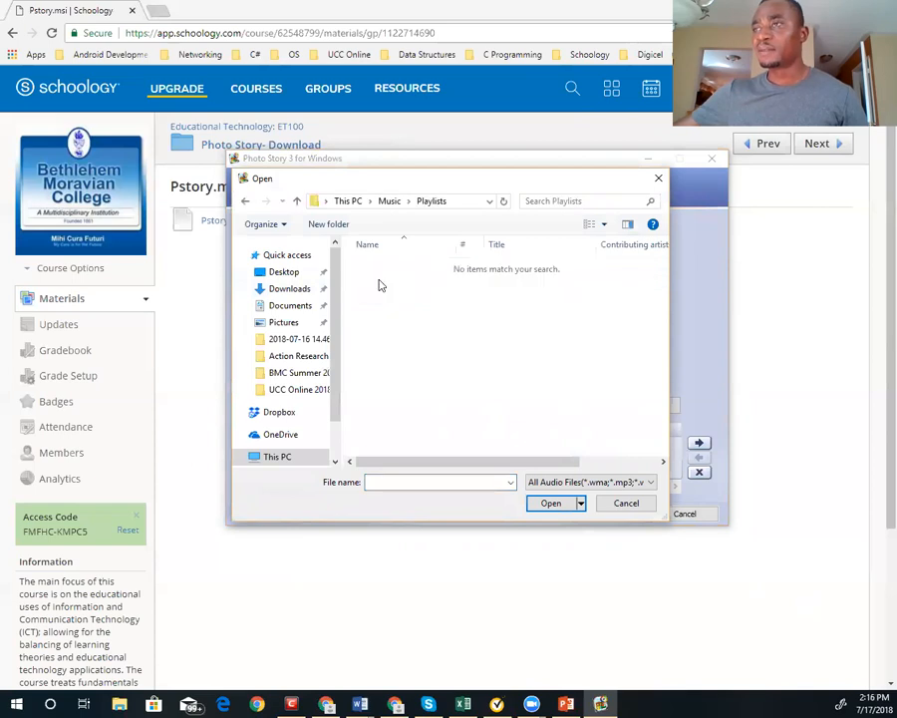
{"action": "left_click", "coordinate": [393, 203]}
{"action": "double_click", "coordinate": [394, 290]}
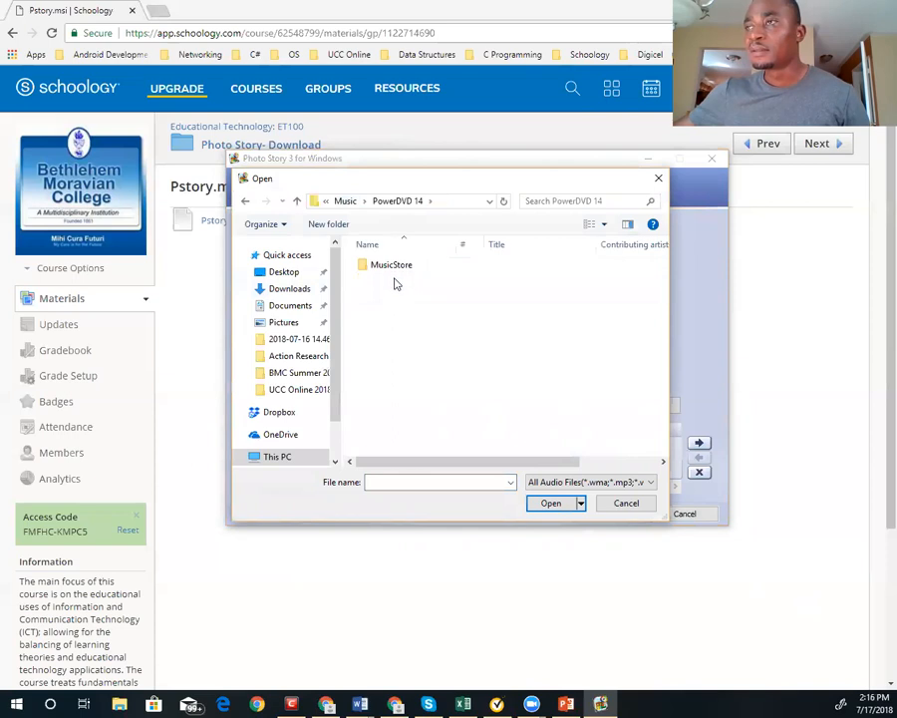
{"action": "double_click", "coordinate": [392, 265]}
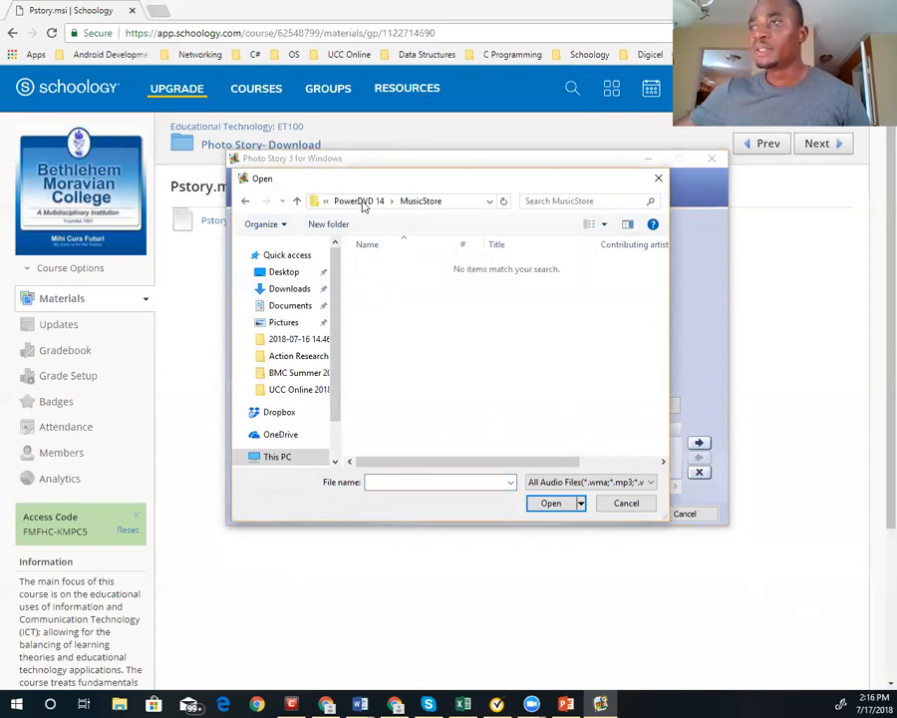
{"action": "left_click", "coordinate": [361, 203]}
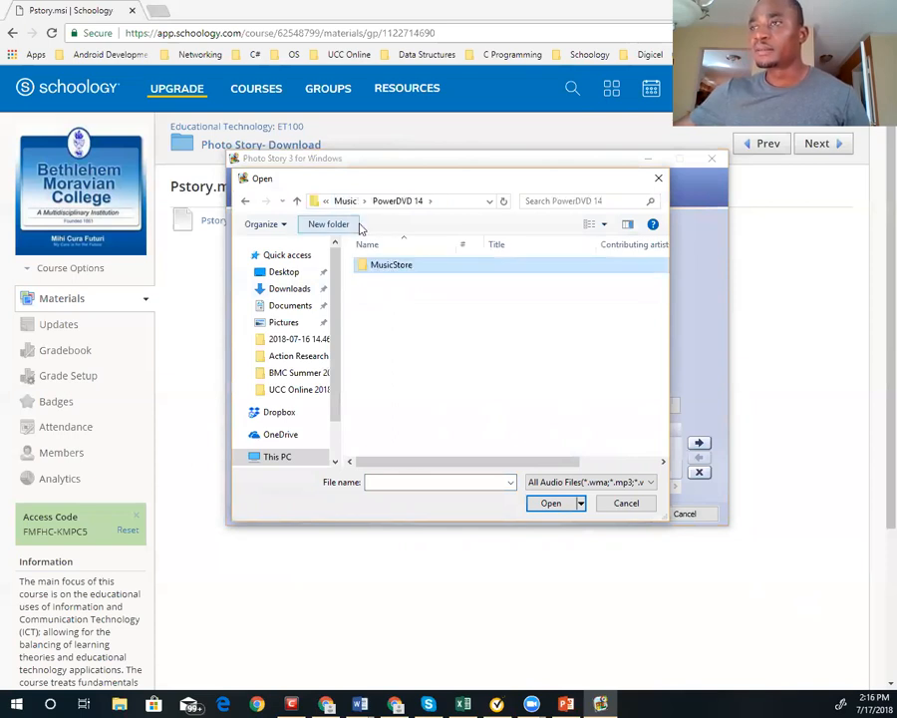
{"action": "left_click", "coordinate": [291, 308]}
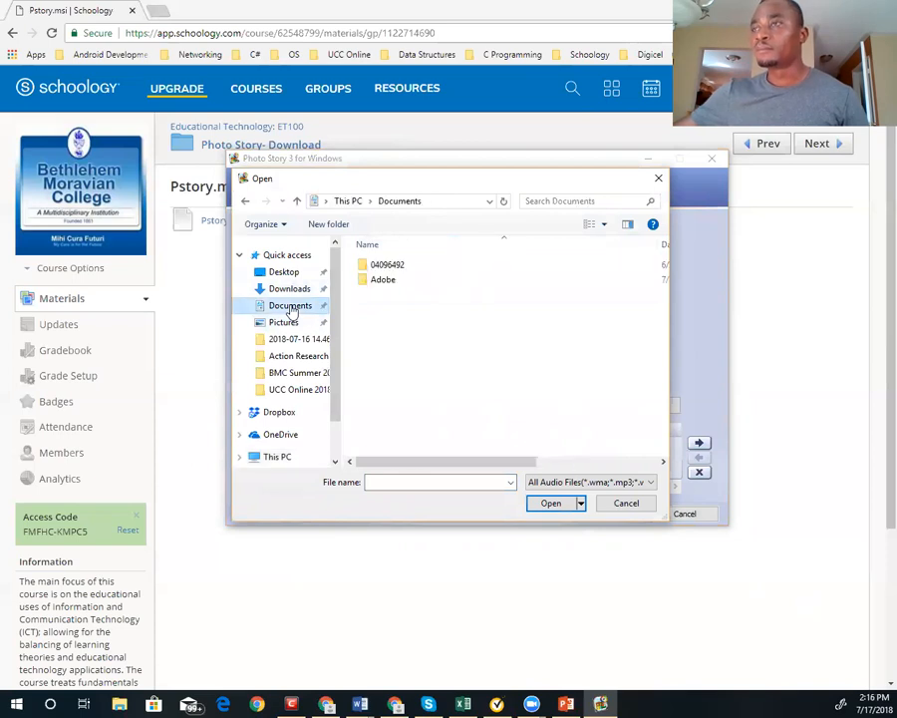
- Add the song "Bob Marley - One Love" from the Pictures folder as background music starting at the first picture
{"action": "scroll", "coordinate": [337, 334], "scroll_direction": "down", "scroll_amount": 1}
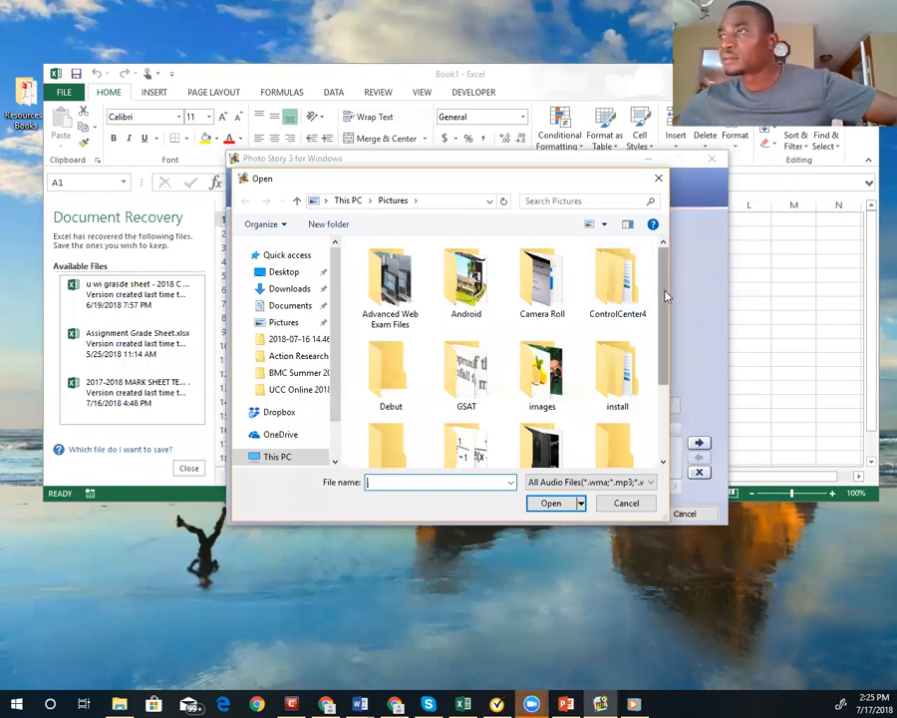
{"action": "scroll", "coordinate": [663, 299], "scroll_direction": "down", "scroll_amount": 3}
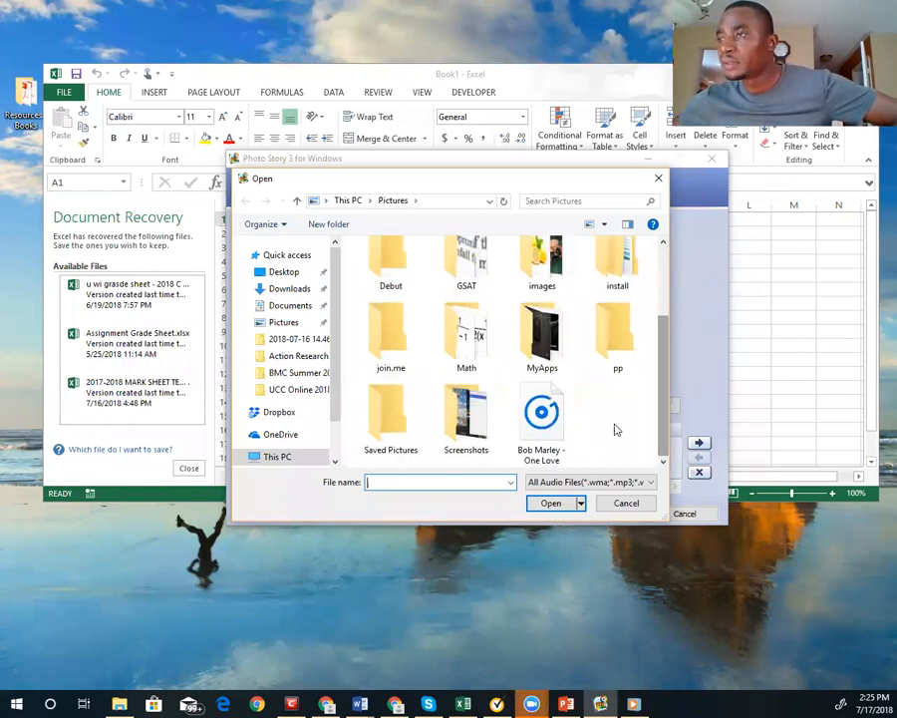
{"action": "left_click", "coordinate": [544, 415]}
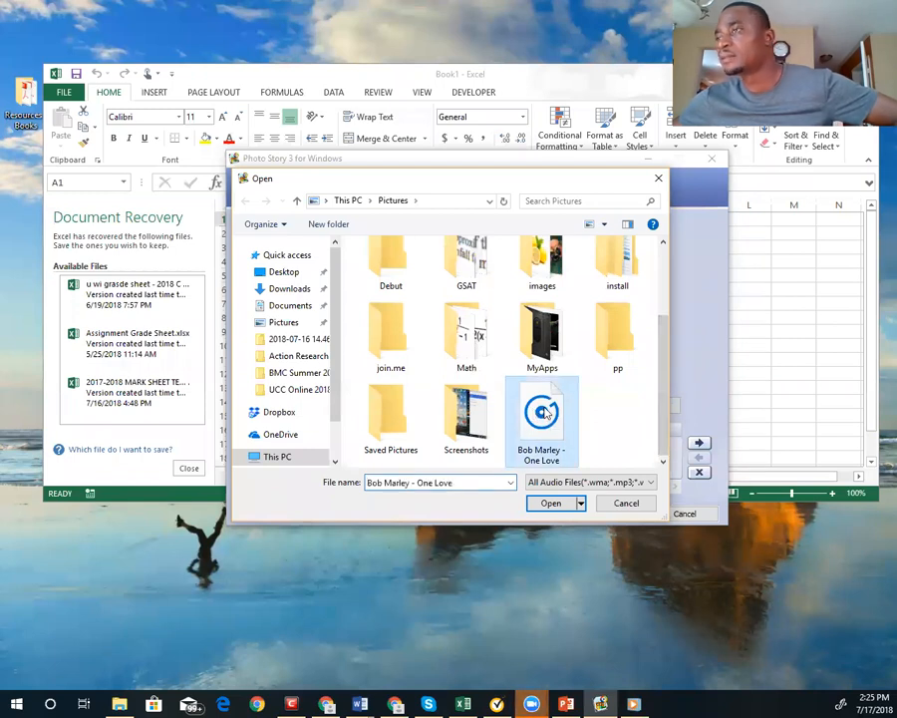
{"action": "left_click", "coordinate": [550, 504]}
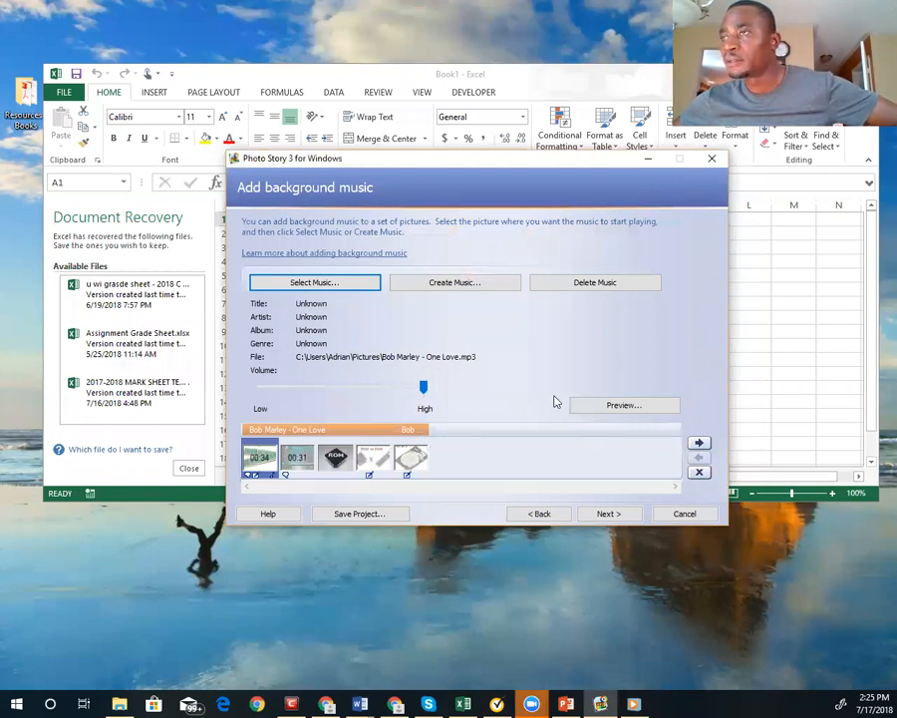
- Preview the story with its background music, skip ahead to the circuit board picture, and close the preview
{"action": "left_click", "coordinate": [621, 407]}
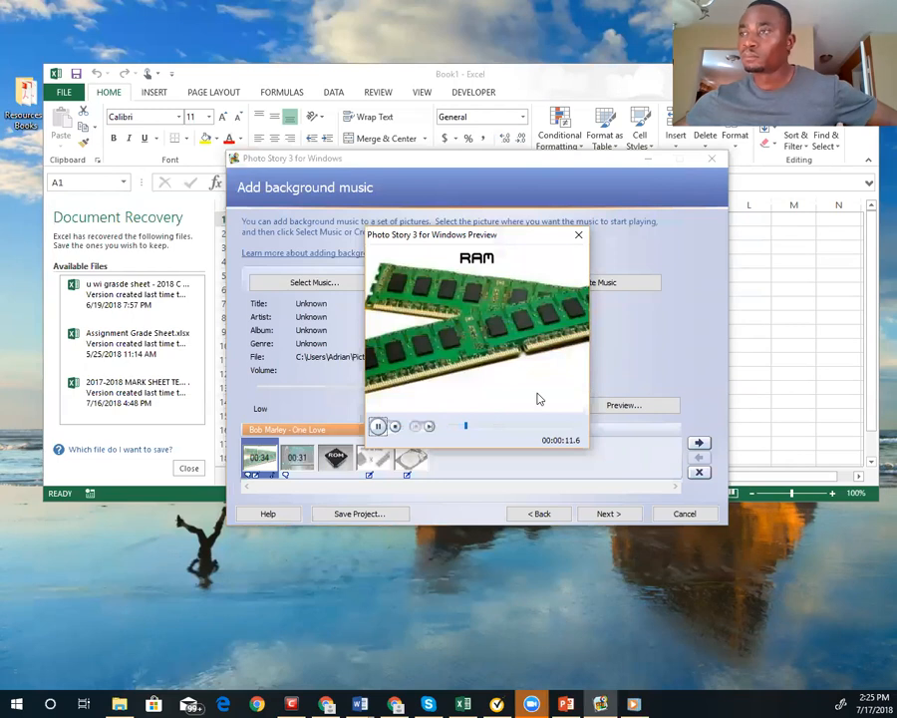
{"action": "left_click", "coordinate": [478, 426]}
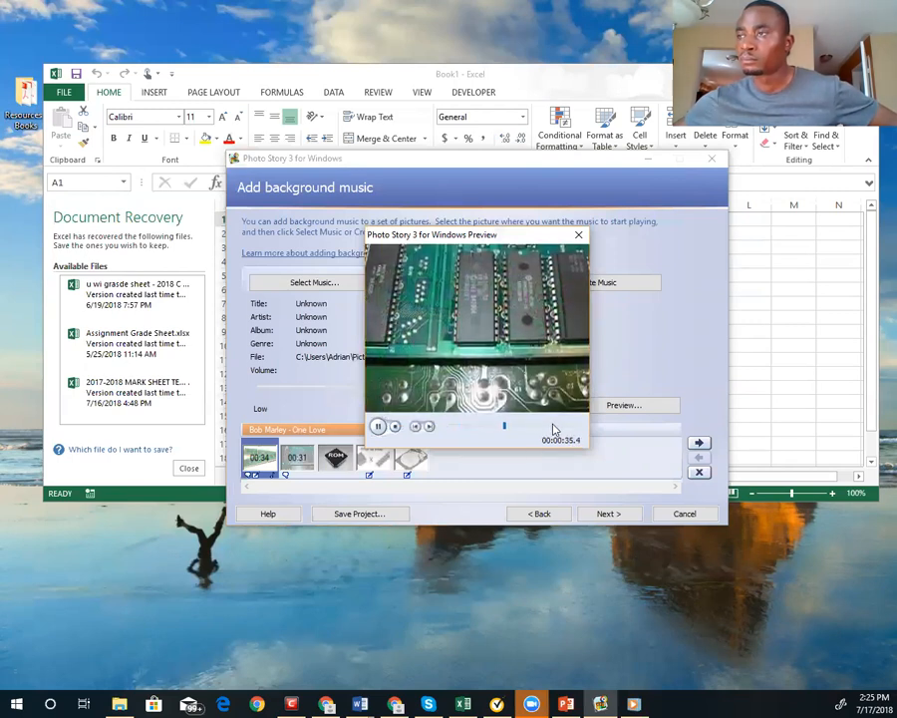
{"action": "left_click", "coordinate": [395, 427]}
{"action": "left_click", "coordinate": [578, 236]}
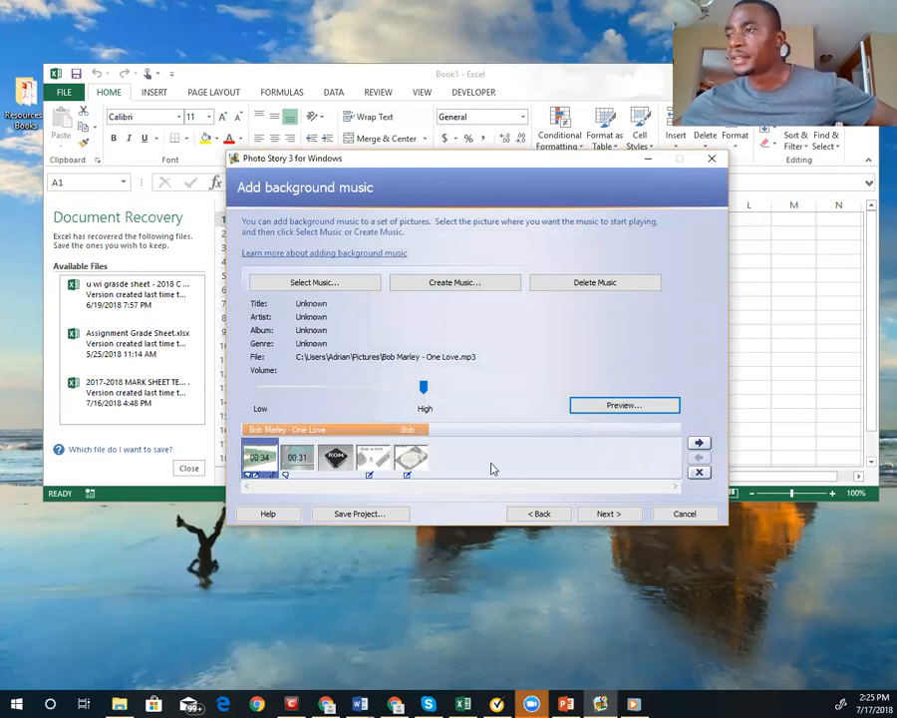
- Proceed to the story saving stage and choose the BMC Summer 2018 folder on the Desktop as the save location
{"action": "left_click", "coordinate": [607, 513]}
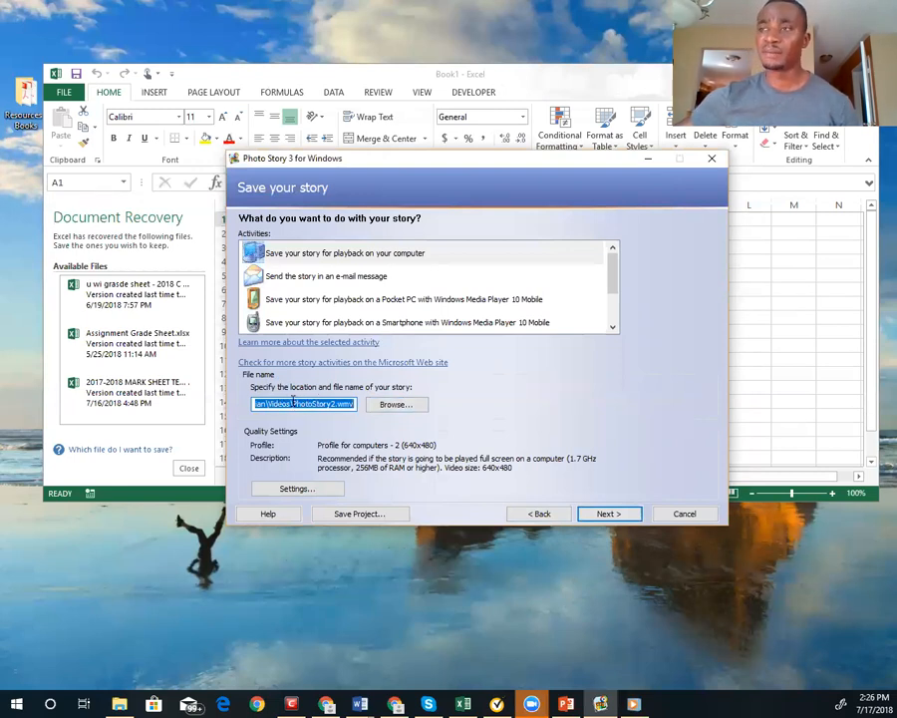
{"action": "left_click", "coordinate": [396, 405]}
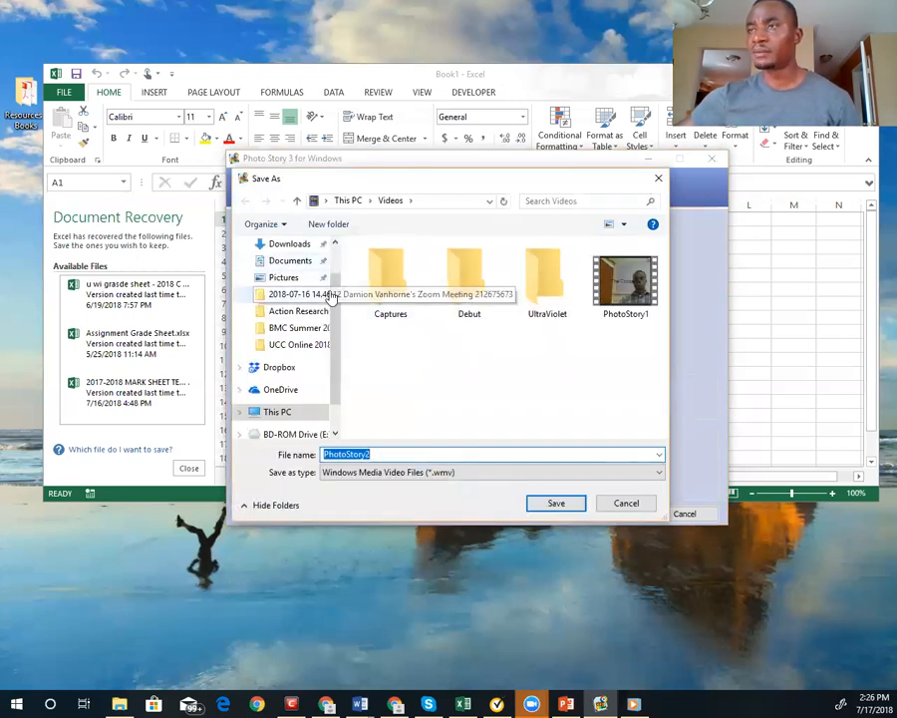
{"action": "scroll", "coordinate": [299, 299], "scroll_direction": "up", "scroll_amount": 1}
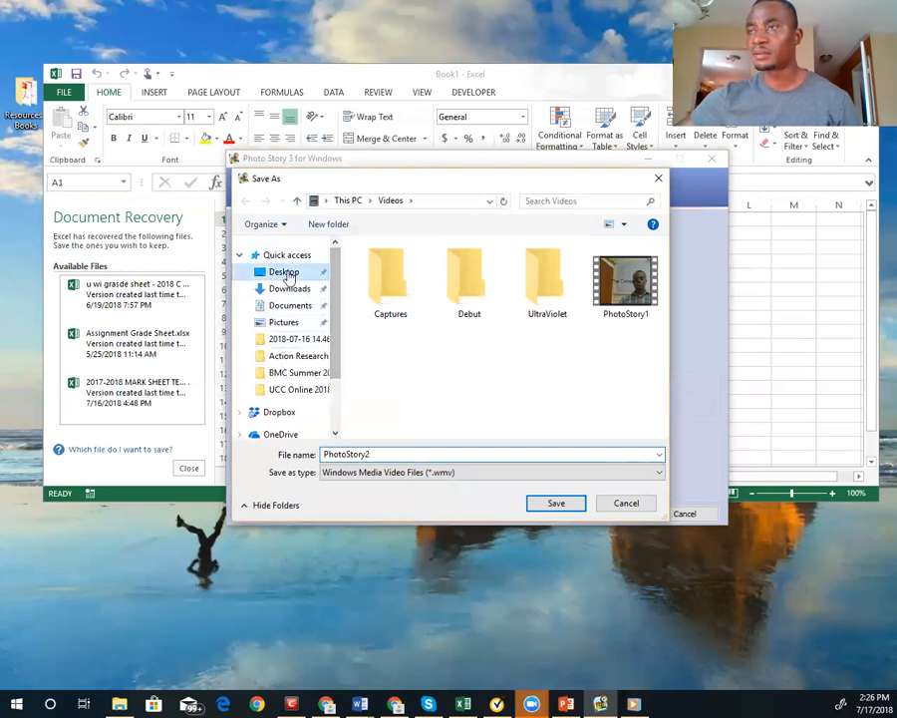
{"action": "left_click", "coordinate": [285, 273]}
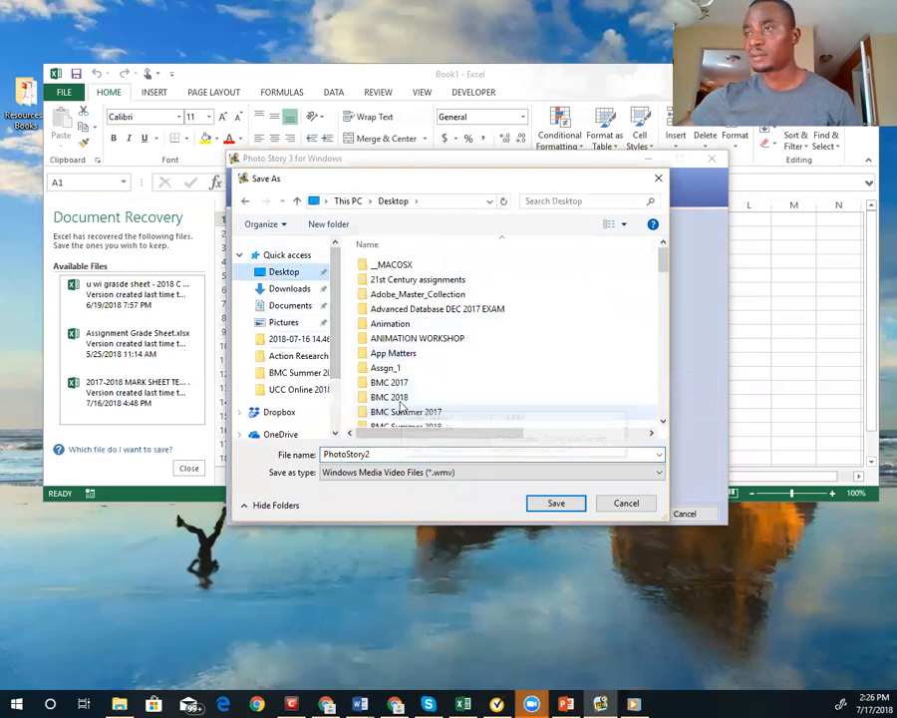
{"action": "left_click", "coordinate": [400, 398]}
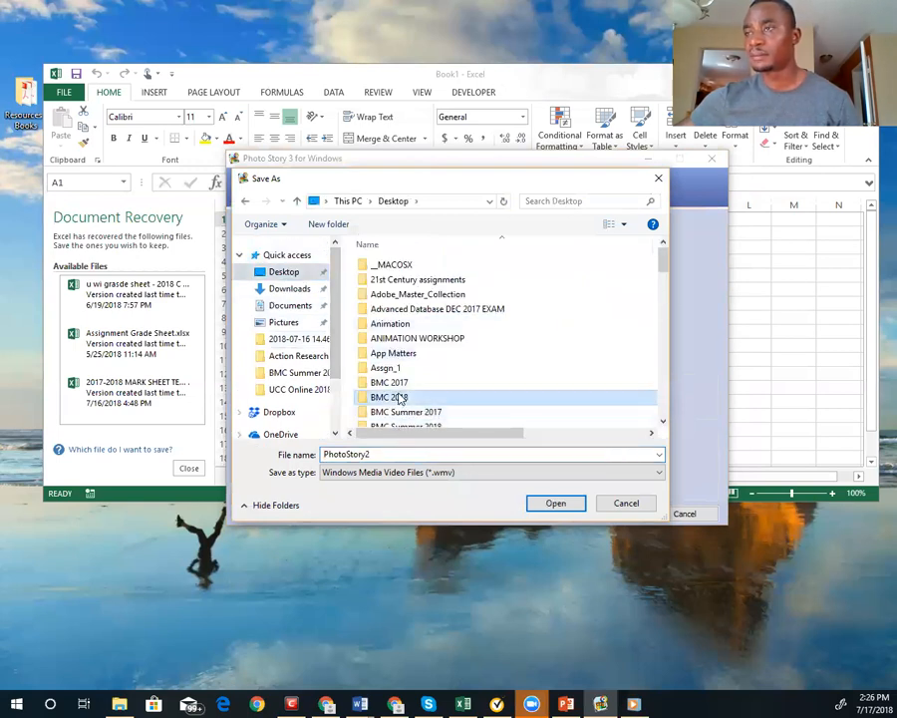
{"action": "left_click", "coordinate": [663, 421]}
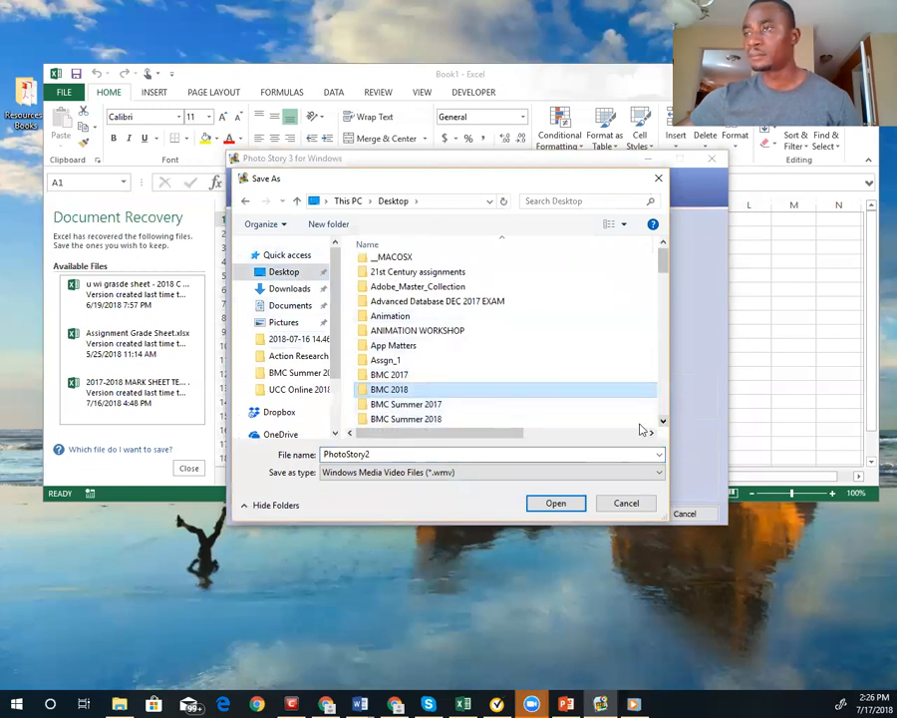
{"action": "left_click", "coordinate": [434, 419]}
{"action": "double_click", "coordinate": [433, 420]}
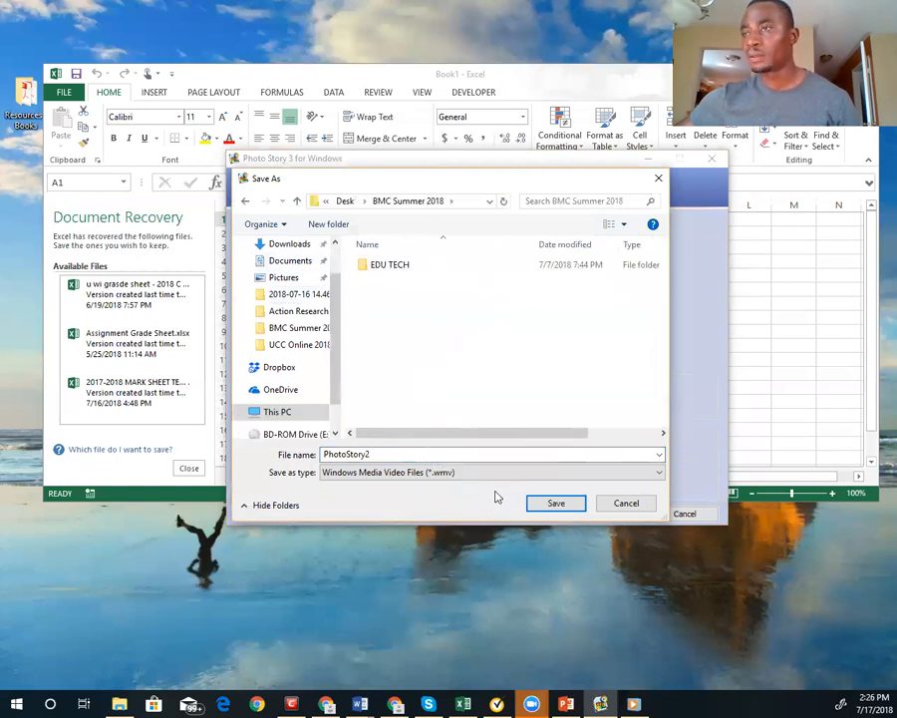
- Name the story's video file Memory and confirm it as a Windows Media Video file
{"action": "double_click", "coordinate": [459, 451]}
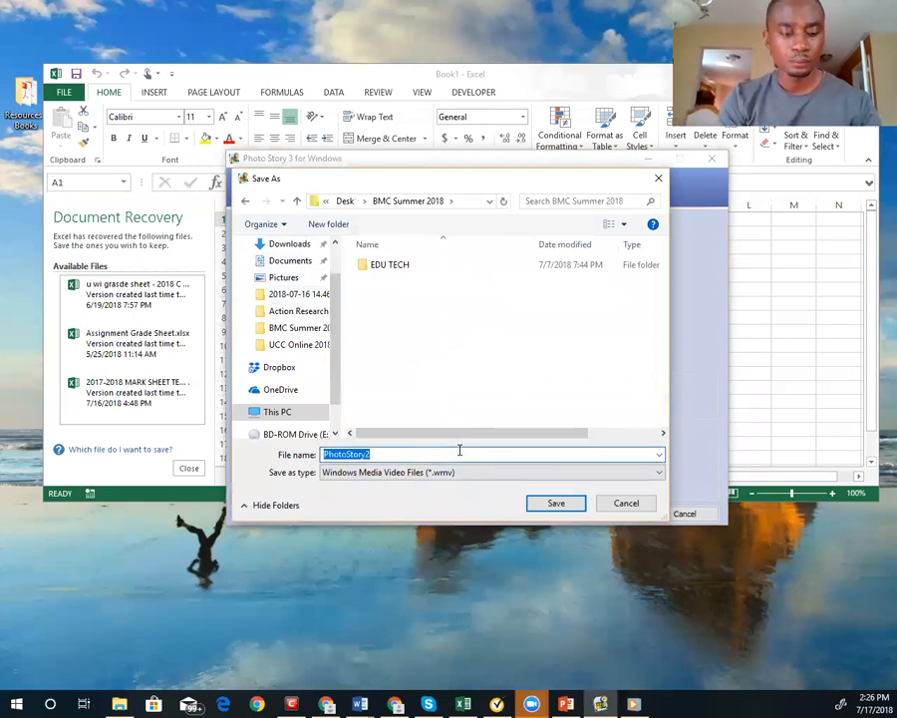
{"action": "type", "text": "Memory"}
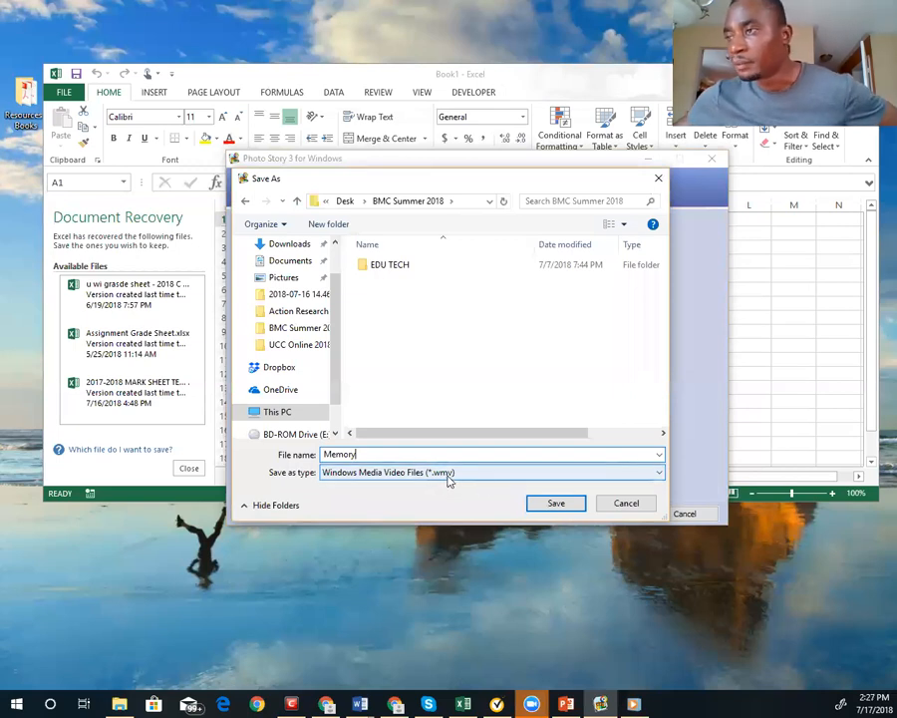
{"action": "left_click", "coordinate": [559, 504]}
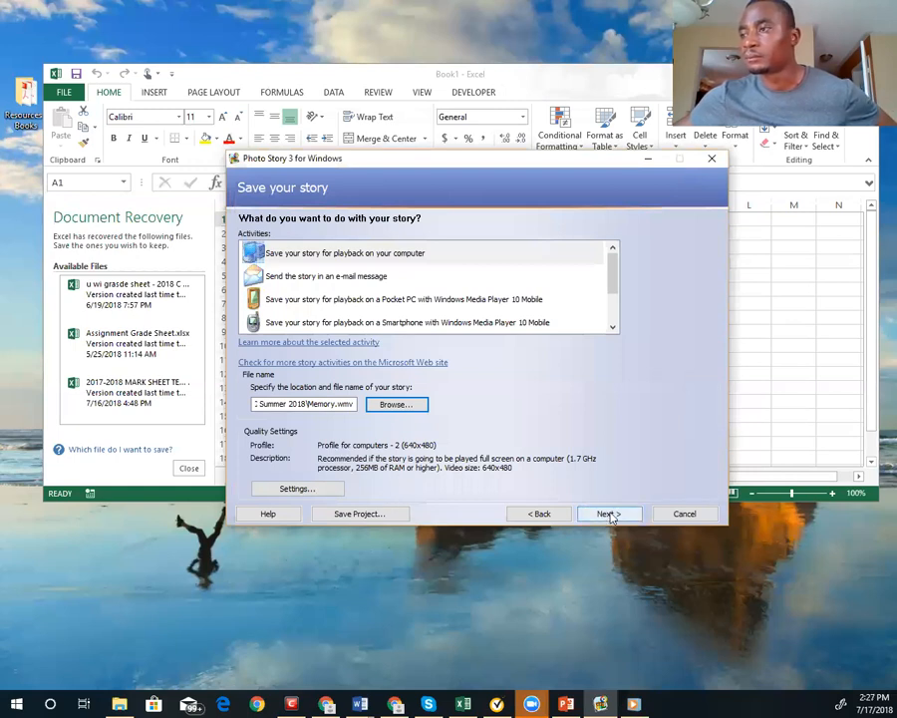
- Save the editable Photo Story 3 project as RAMProj in the Videos folder
{"action": "left_click", "coordinate": [380, 522]}
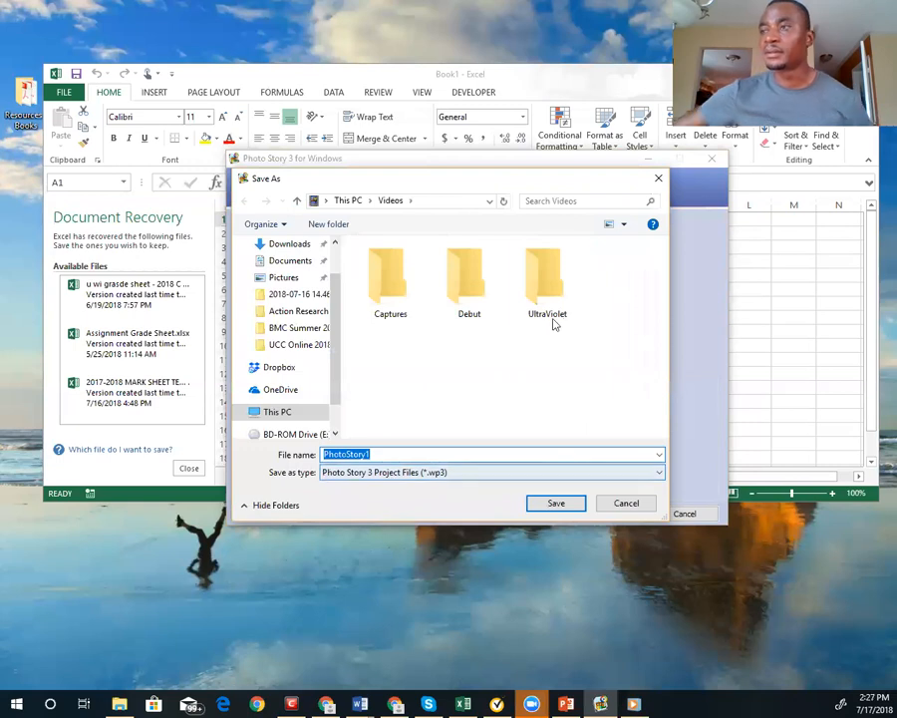
{"action": "type", "text": "RA"}
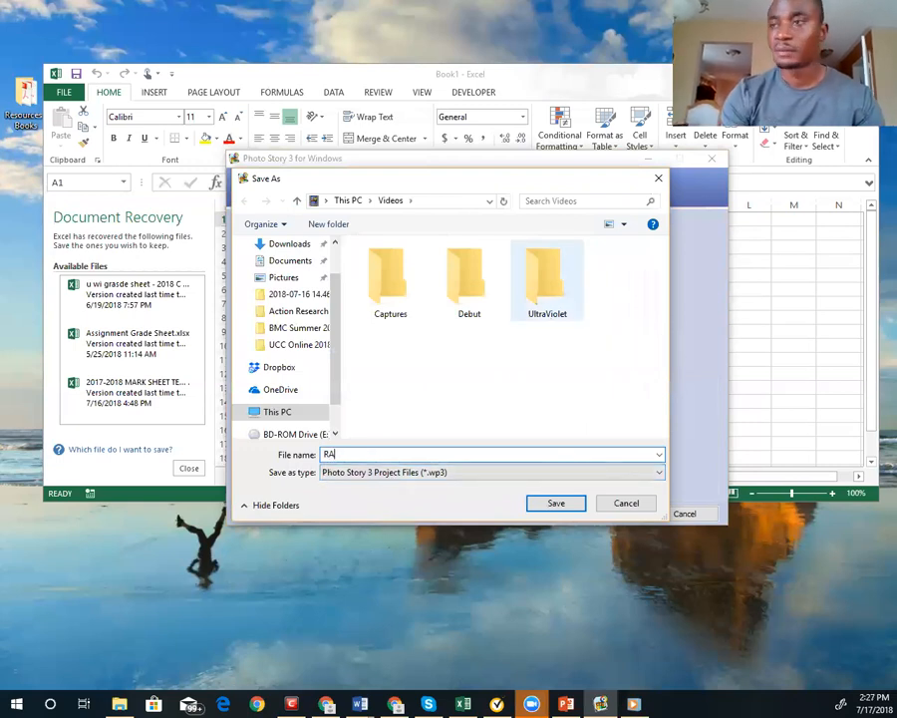
{"action": "type", "text": "MProj"}
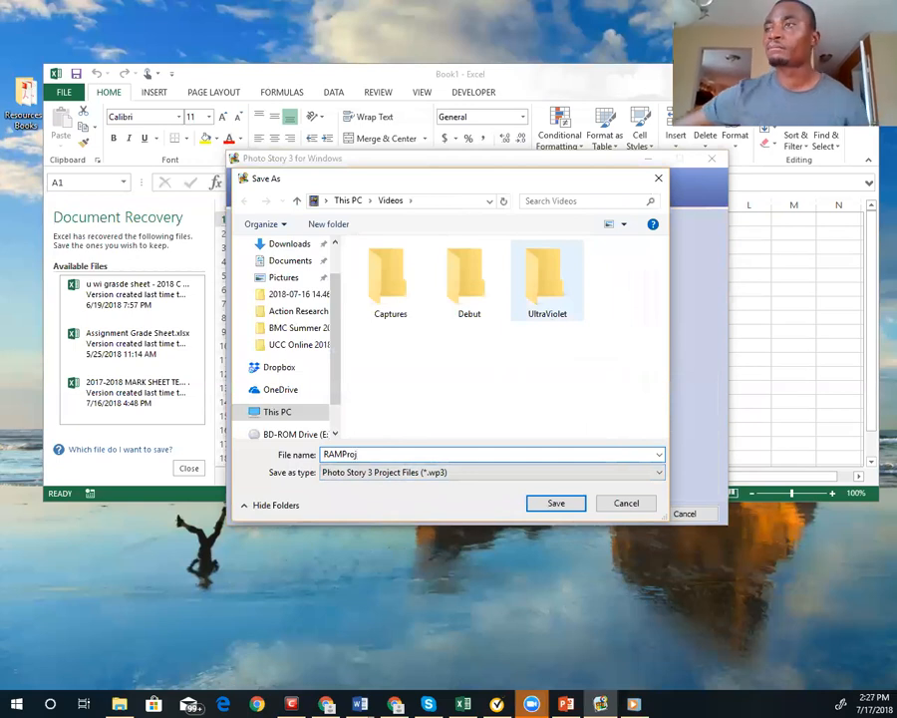
{"action": "left_click", "coordinate": [556, 503]}
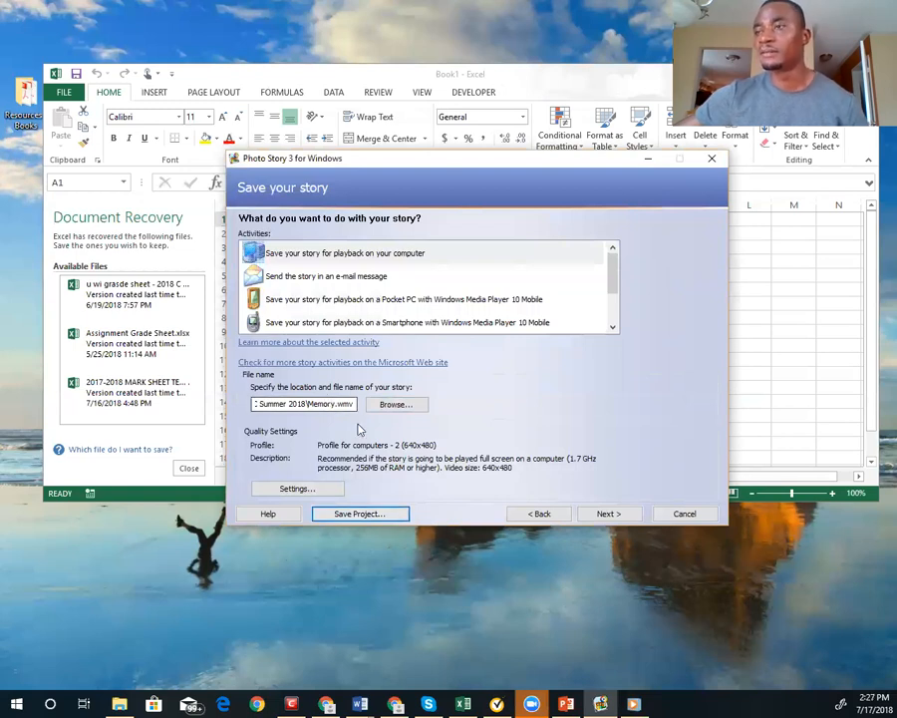
- Generate the story's video file, then view the finished story and pause its playback
{"action": "left_click", "coordinate": [604, 513]}
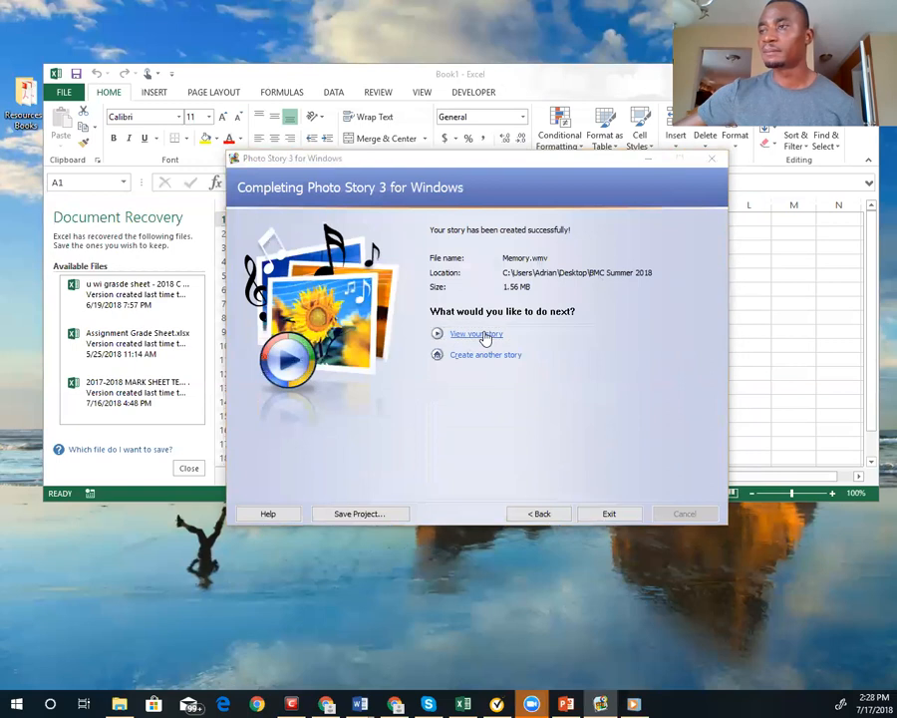
{"action": "left_click", "coordinate": [482, 336]}
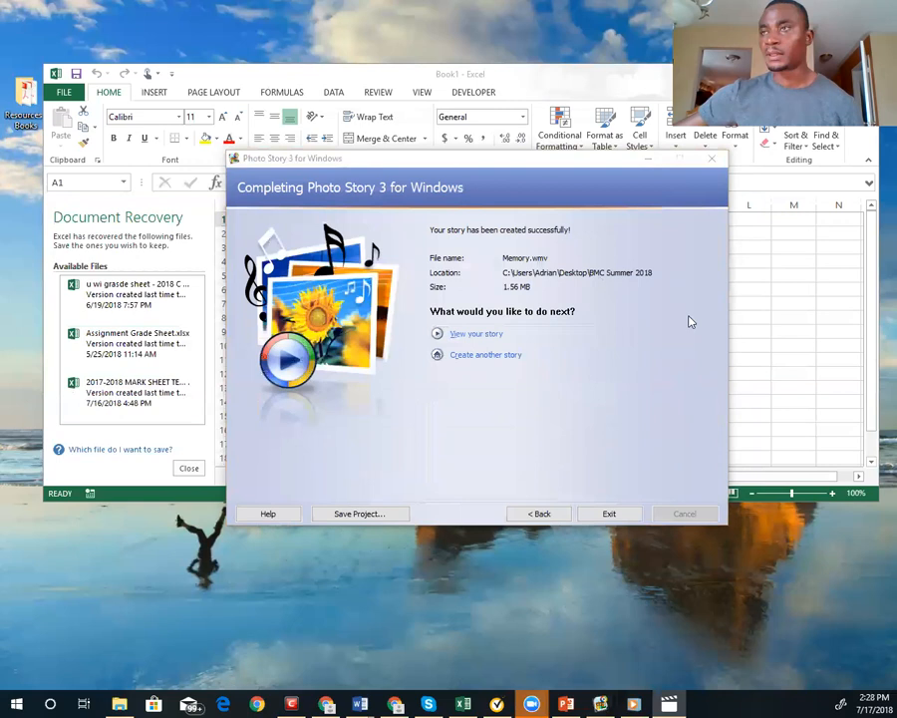
{"action": "left_click", "coordinate": [476, 333]}
{"action": "mouse_move", "coordinate": [336, 703]}
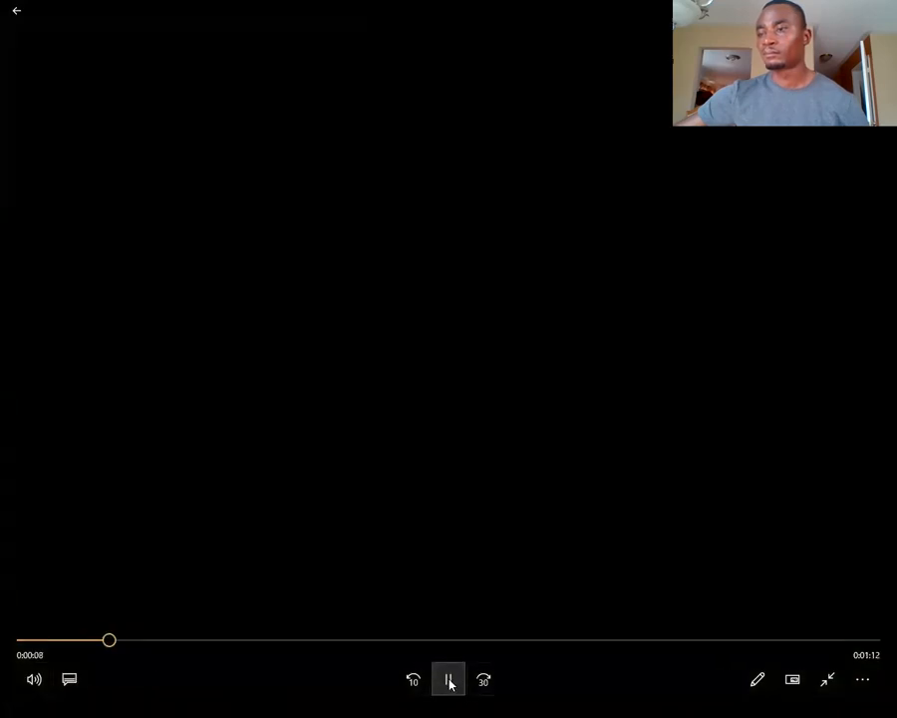
{"action": "left_click", "coordinate": [447, 679]}
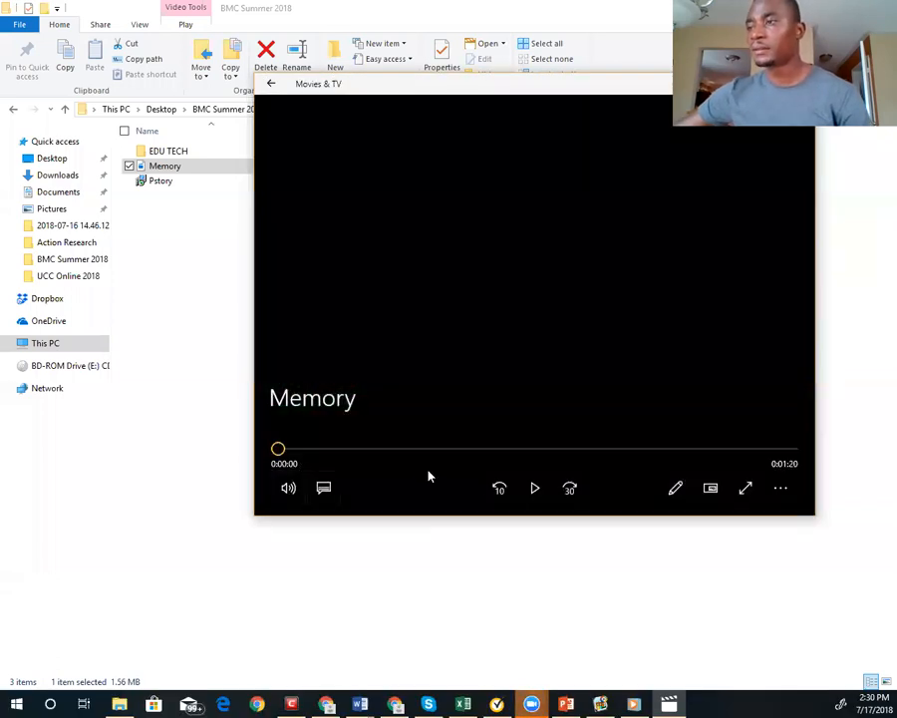
- Play the Memory video from its start in Movies & TV and pause it on the RAM picture
{"action": "left_click", "coordinate": [540, 491]}
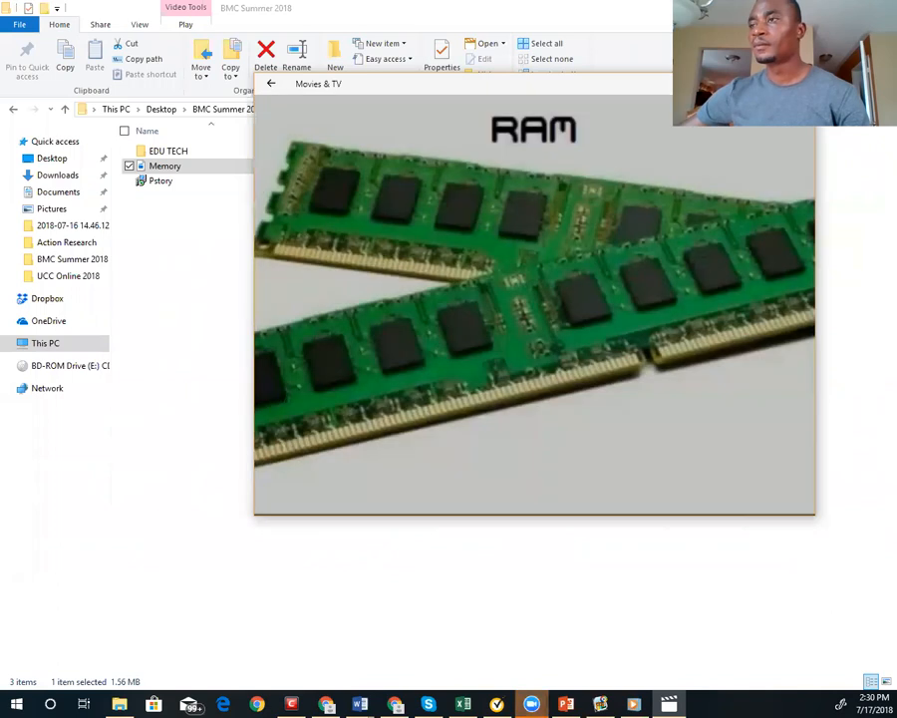
{"action": "mouse_move", "coordinate": [526, 501]}
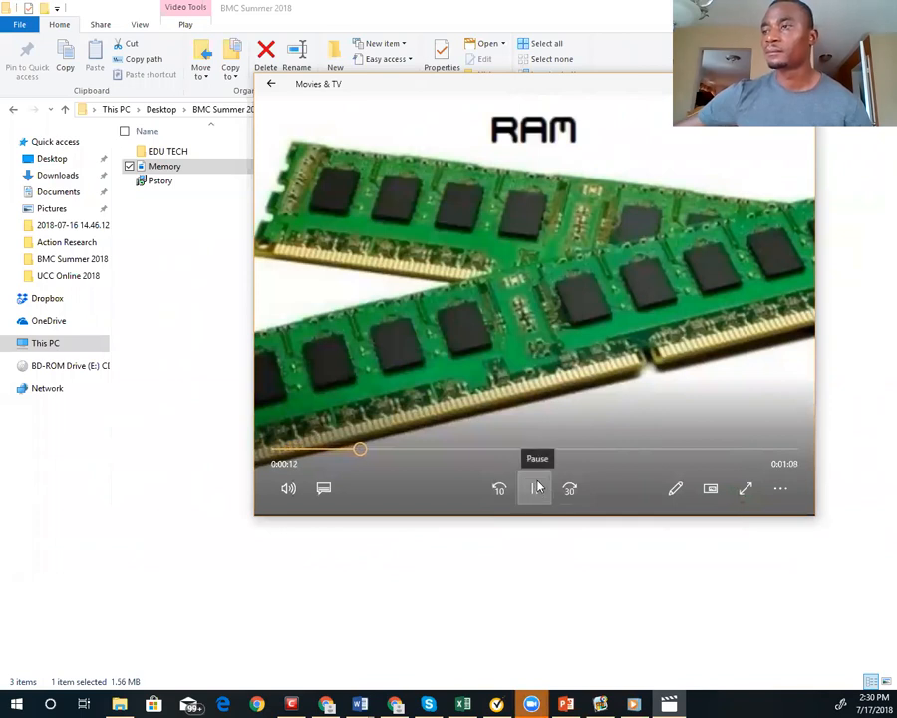
{"action": "left_click", "coordinate": [537, 487]}
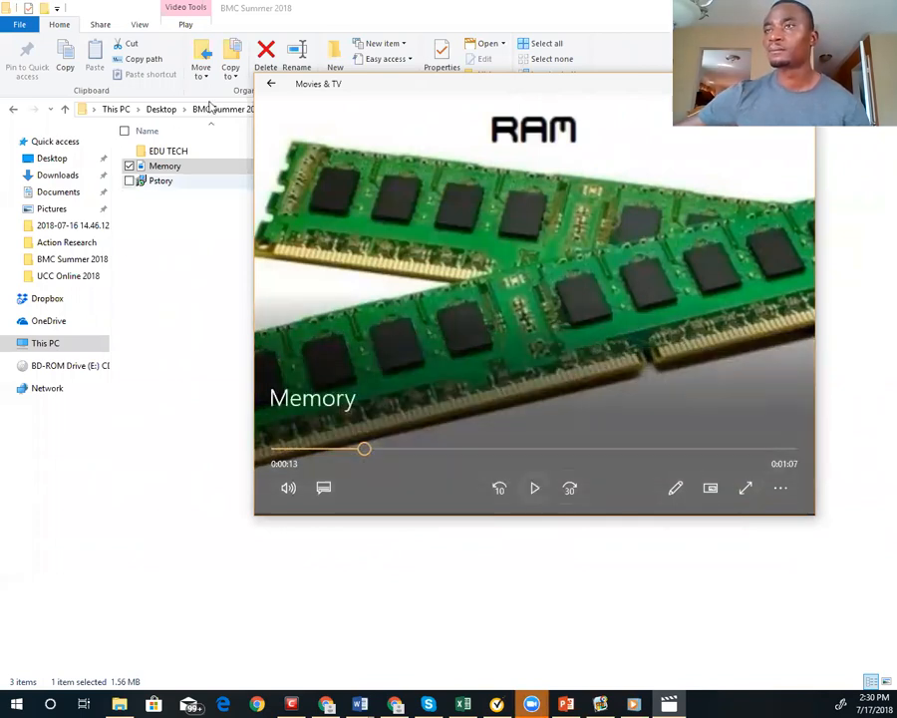